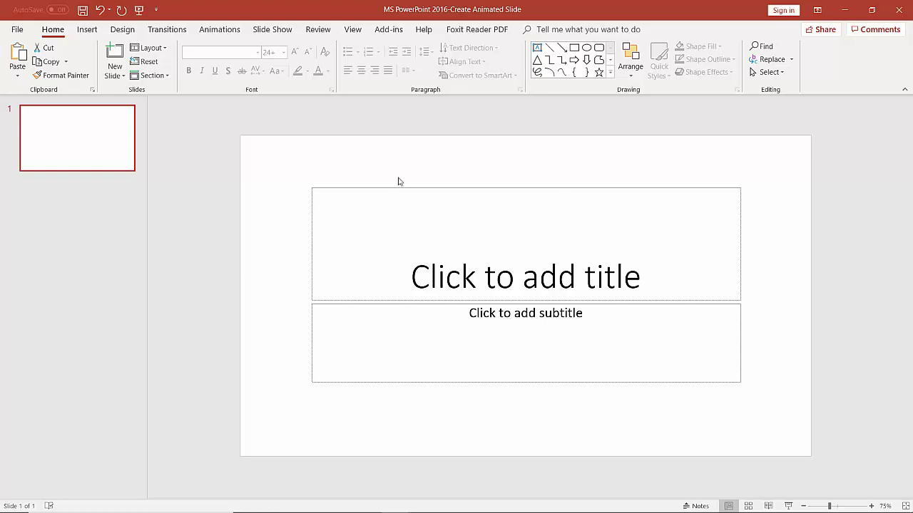
Step: Delete the title and subtitle placeholders and insert the "color library" picture from the HOLIDAY folder
{"action": "mouse_move", "coordinate": [271, 169]}
{"action": "left_mouse_down"}
{"action": "mouse_move", "coordinate": [720, 175]}
{"action": "mouse_move", "coordinate": [768, 249]}
{"action": "mouse_move", "coordinate": [774, 416]}
{"action": "left_mouse_up"}
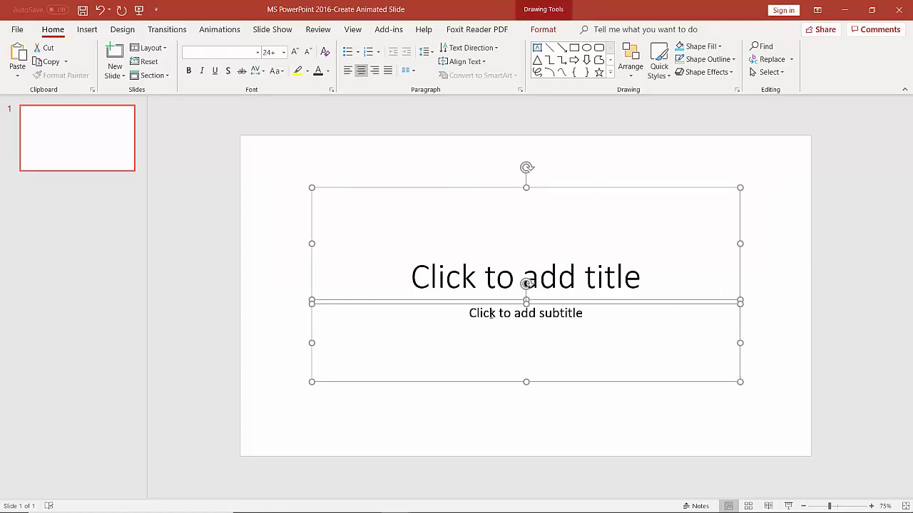
{"action": "key", "text": "Delete"}
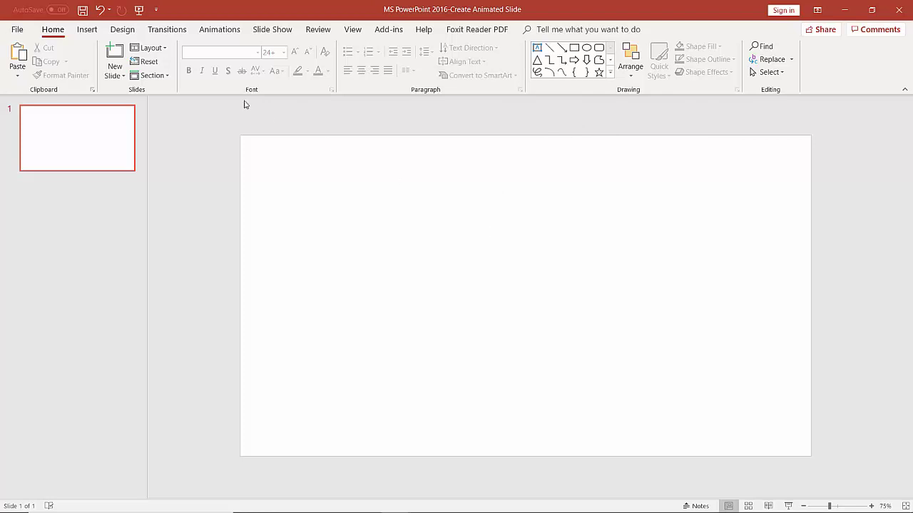
{"action": "left_click", "coordinate": [84, 29]}
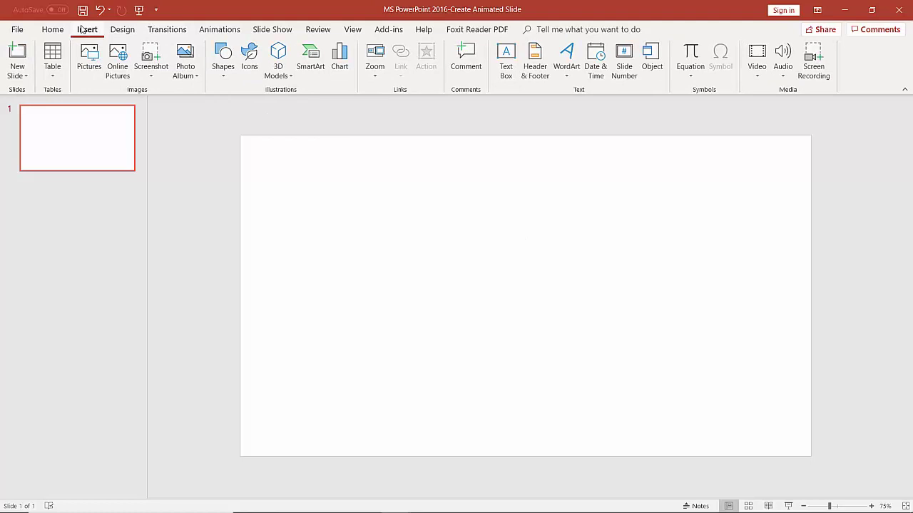
{"action": "left_click", "coordinate": [86, 69]}
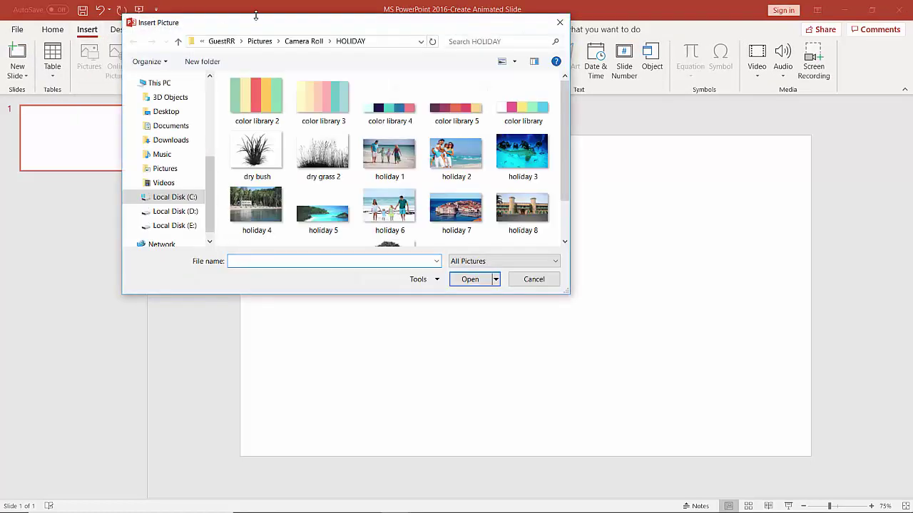
{"action": "left_click", "coordinate": [520, 114]}
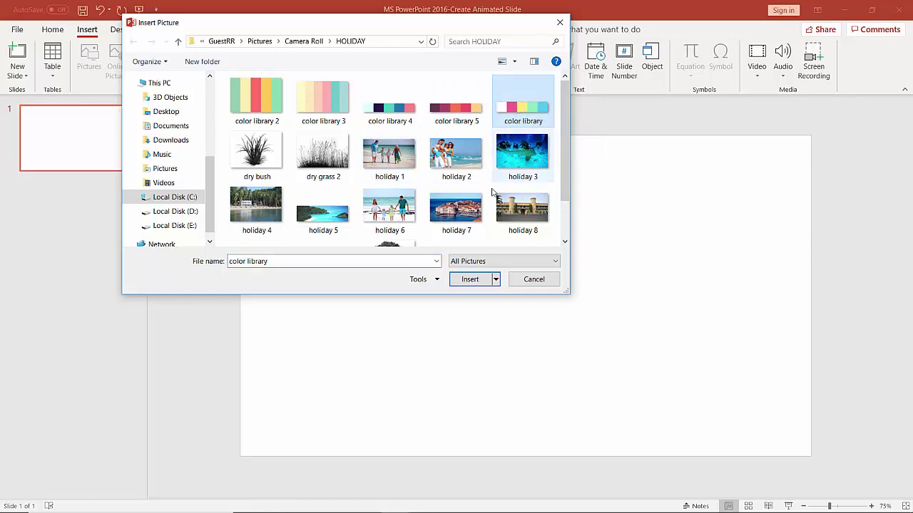
{"action": "left_click", "coordinate": [470, 279]}
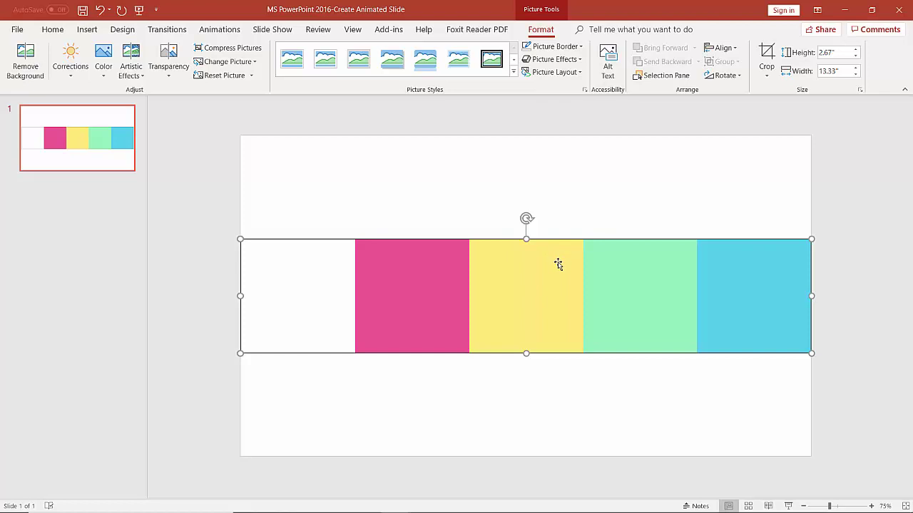
Step: Shrink the color library picture to about 0.74" by 3.71" and place it just above the slide's upper-right corner
{"action": "left_click_drag", "start_coordinate": [566, 210], "coordinate": [578, 136]}
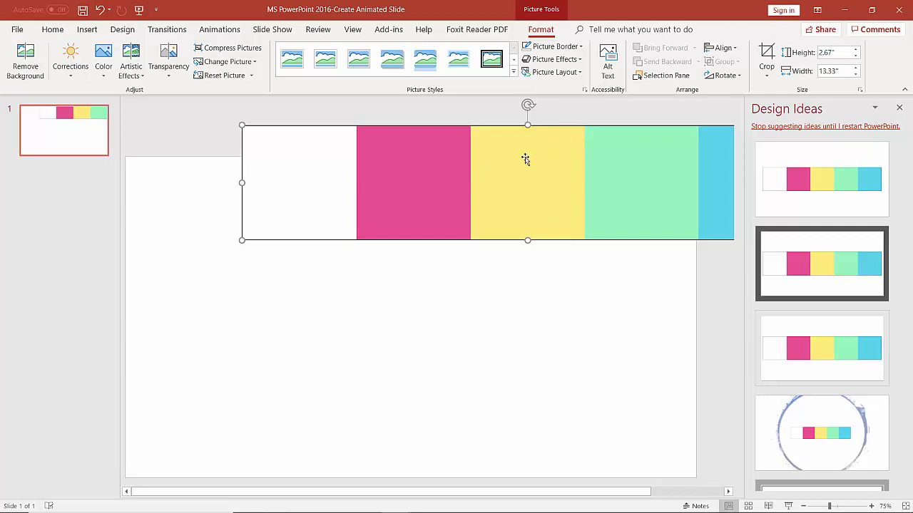
{"action": "left_click", "coordinate": [899, 107]}
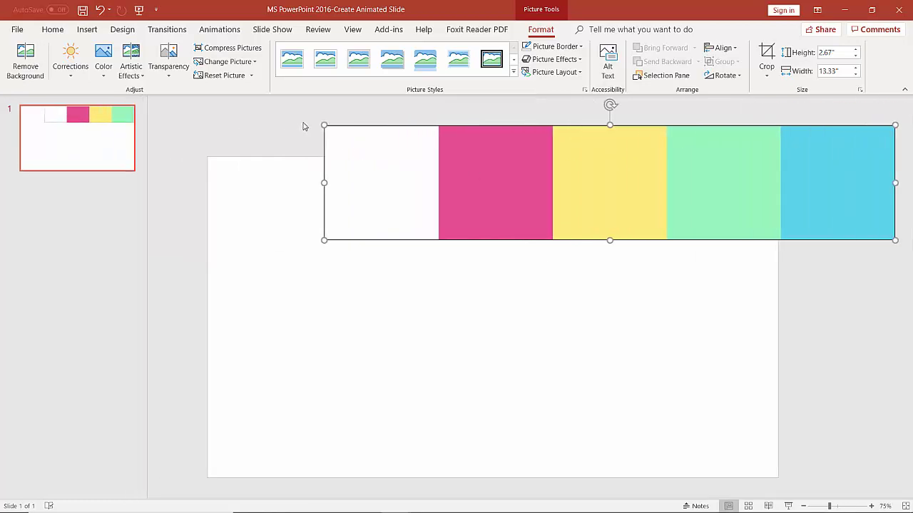
{"action": "left_click_drag", "start_coordinate": [324, 126], "coordinate": [738, 190]}
{"action": "left_click_drag", "start_coordinate": [815, 202], "coordinate": [716, 126]}
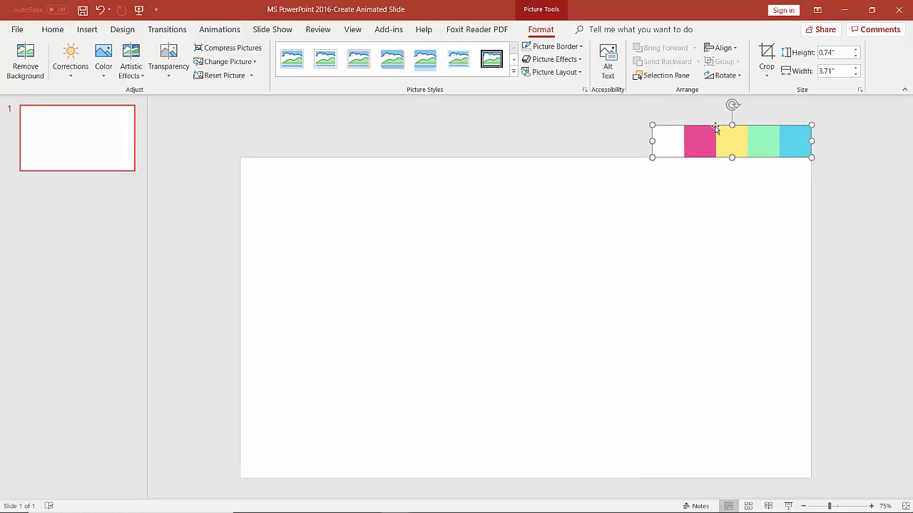
Step: Open the background formatting options for the slide
{"action": "right_click", "coordinate": [571, 223]}
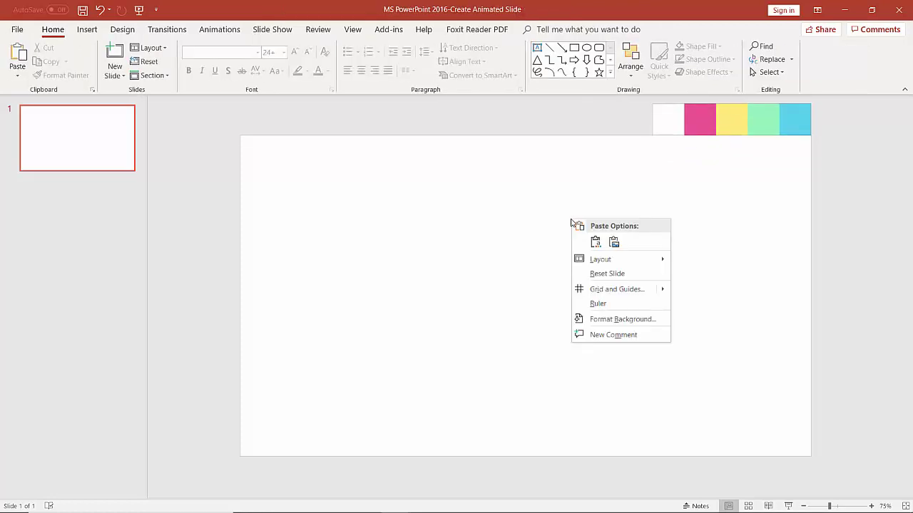
{"action": "left_click", "coordinate": [613, 320]}
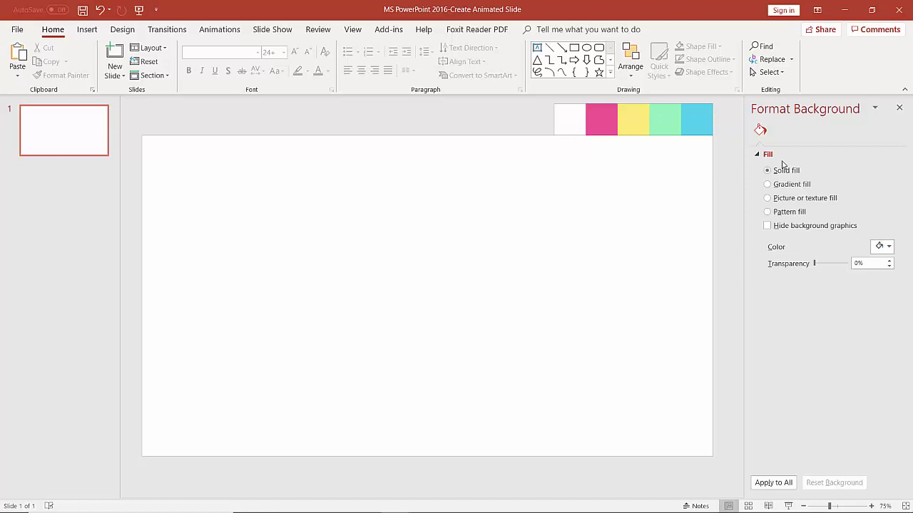
Step: Try the gradient, picture or texture, and pattern fills on the slide background
{"action": "left_click", "coordinate": [767, 184]}
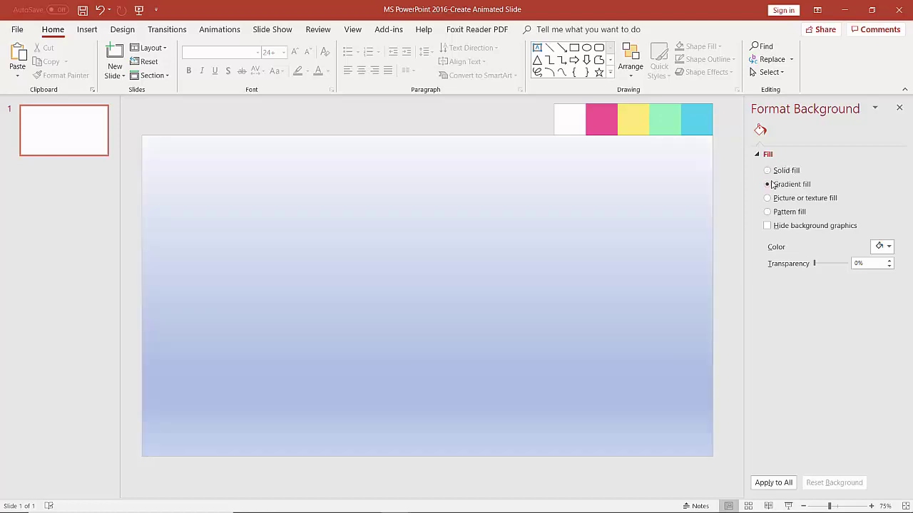
{"action": "left_click", "coordinate": [769, 200]}
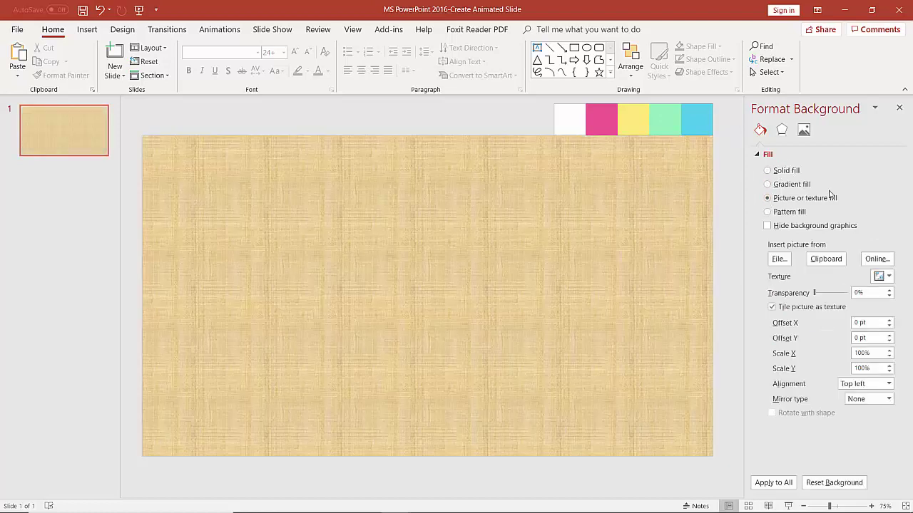
{"action": "left_click", "coordinate": [773, 214]}
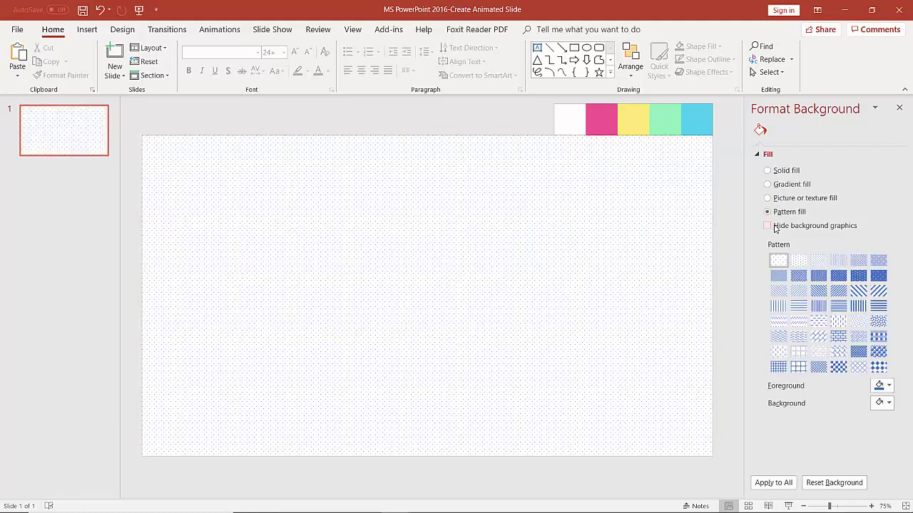
Step: Give the slide background a solid fill in the palette picture's light blue, sampled with the Eyedropper
{"action": "left_click", "coordinate": [769, 174]}
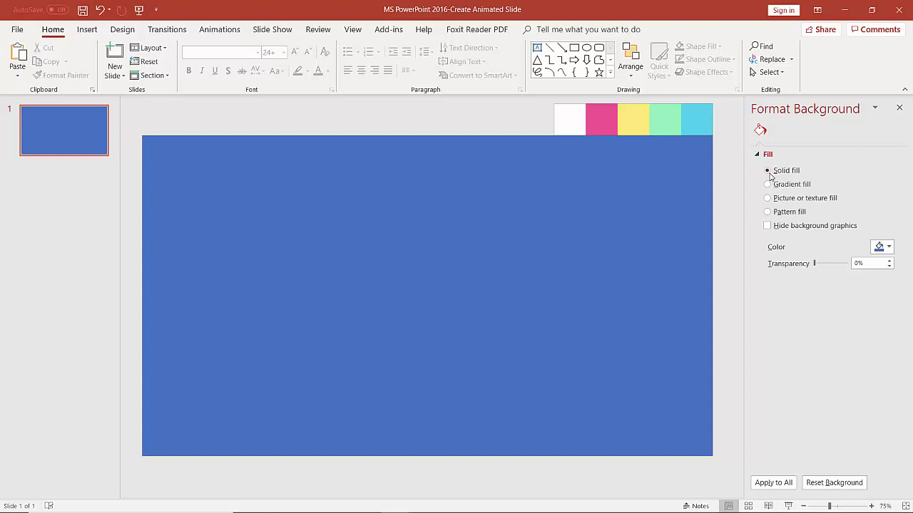
{"action": "left_click", "coordinate": [887, 250]}
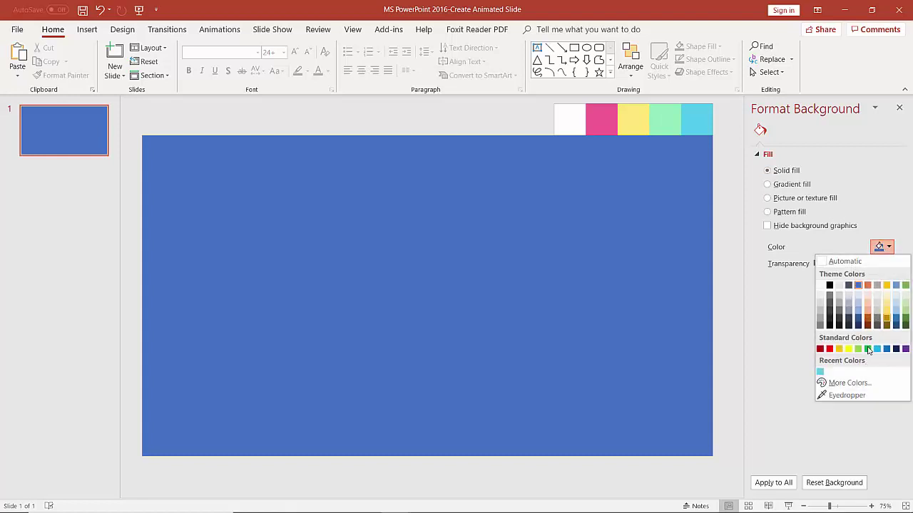
{"action": "left_click", "coordinate": [848, 395]}
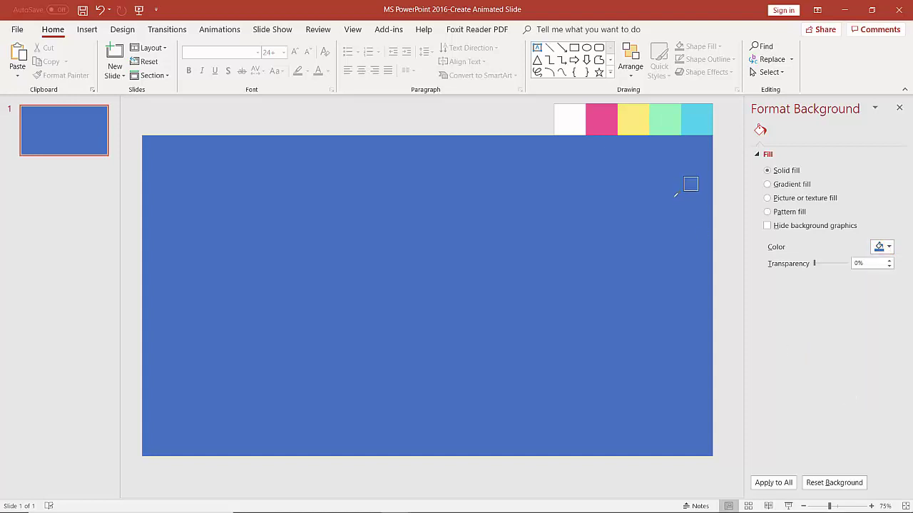
{"action": "left_click", "coordinate": [706, 124]}
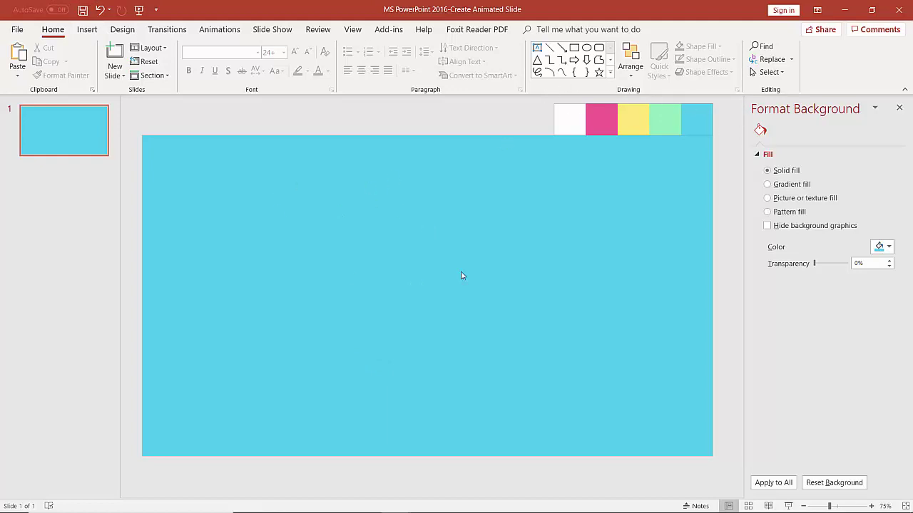
Step: Draw a rounded rectangle about 7.5" by 12.12" from the slide's left edge, leaving a strip at the right, and reduce its corner rounding
{"action": "left_click", "coordinate": [89, 30]}
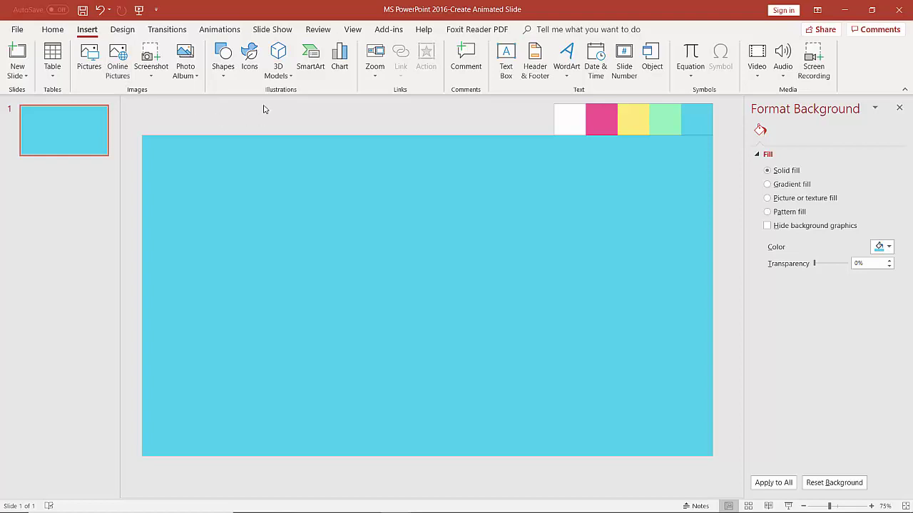
{"action": "left_click", "coordinate": [231, 79]}
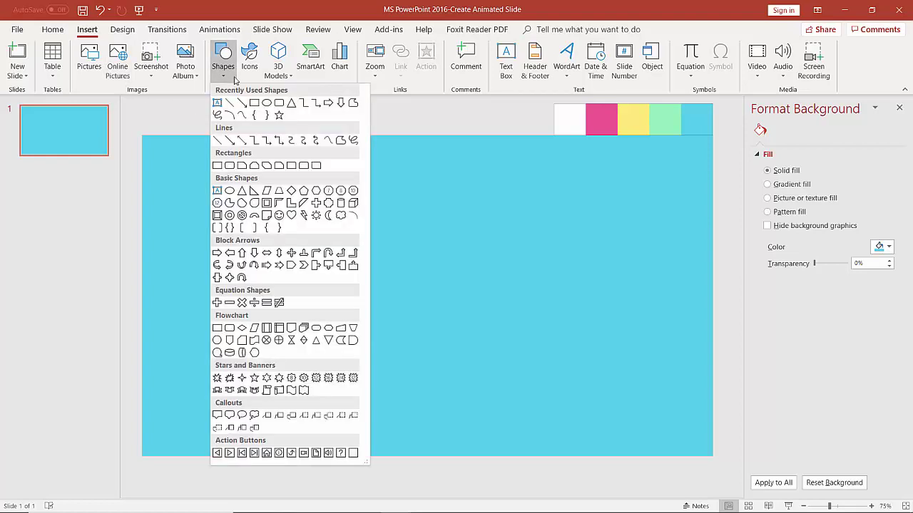
{"action": "left_click", "coordinate": [278, 104]}
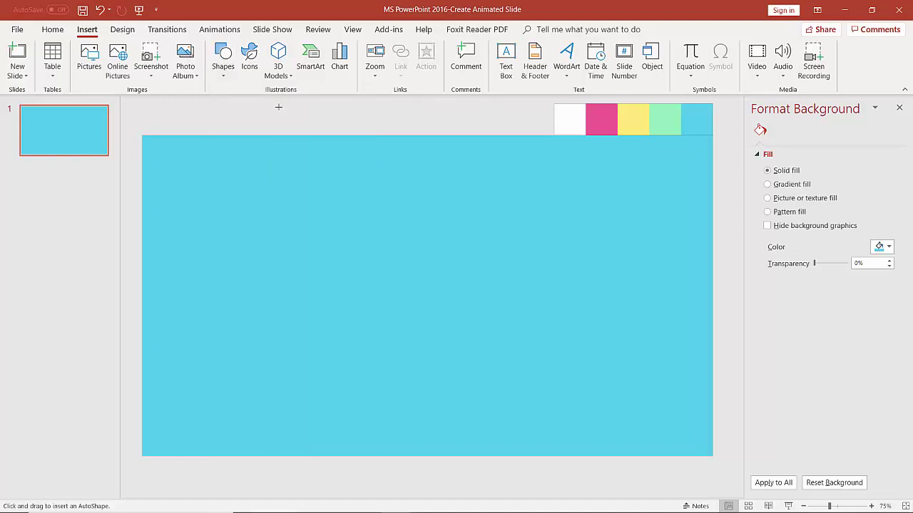
{"action": "mouse_move", "coordinate": [143, 135]}
{"action": "left_mouse_down"}
{"action": "mouse_move", "coordinate": [195, 161]}
{"action": "mouse_move", "coordinate": [245, 232]}
{"action": "mouse_move", "coordinate": [345, 306]}
{"action": "mouse_move", "coordinate": [402, 314]}
{"action": "mouse_move", "coordinate": [644, 393]}
{"action": "mouse_move", "coordinate": [660, 457]}
{"action": "left_mouse_up"}
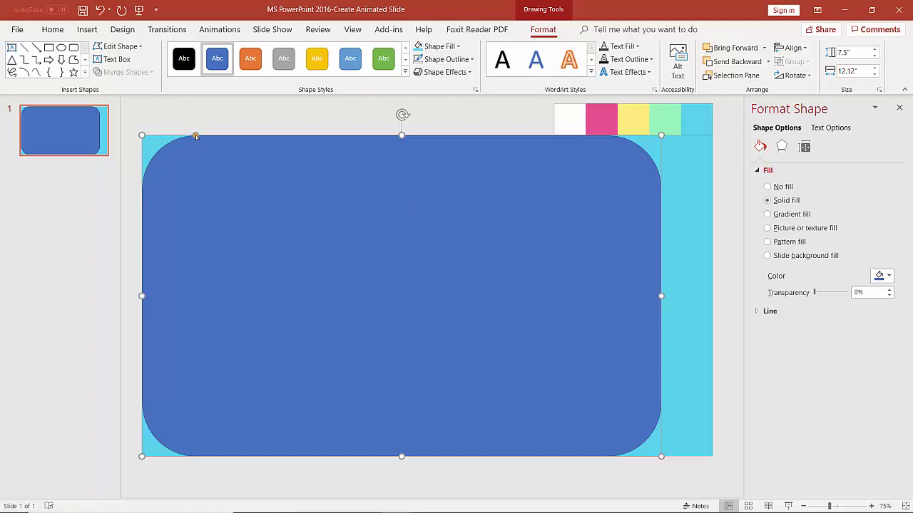
{"action": "left_click_drag", "start_coordinate": [196, 136], "coordinate": [149, 141]}
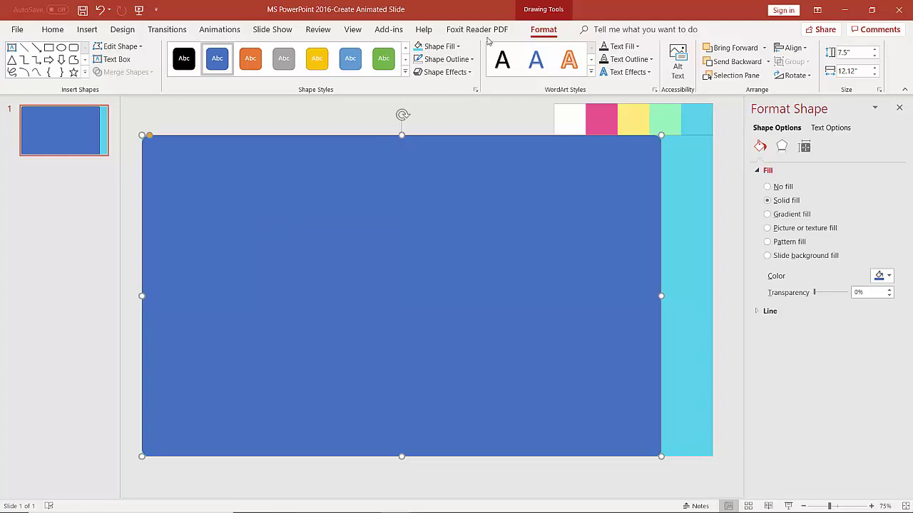
Step: Fill the large rounded rectangle with the palette picture's light green and remove its outline
{"action": "left_click", "coordinate": [457, 47]}
{"action": "left_click", "coordinate": [661, 114]}
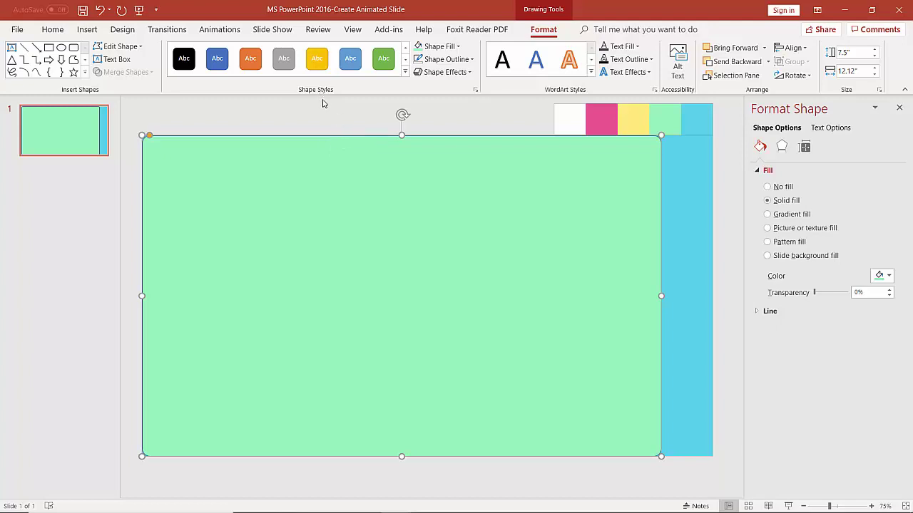
{"action": "left_click", "coordinate": [470, 60]}
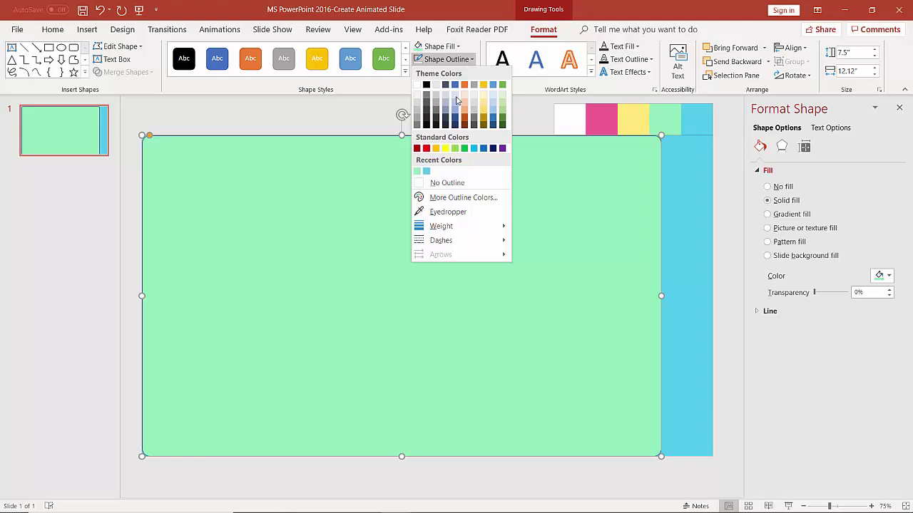
{"action": "left_click", "coordinate": [422, 185]}
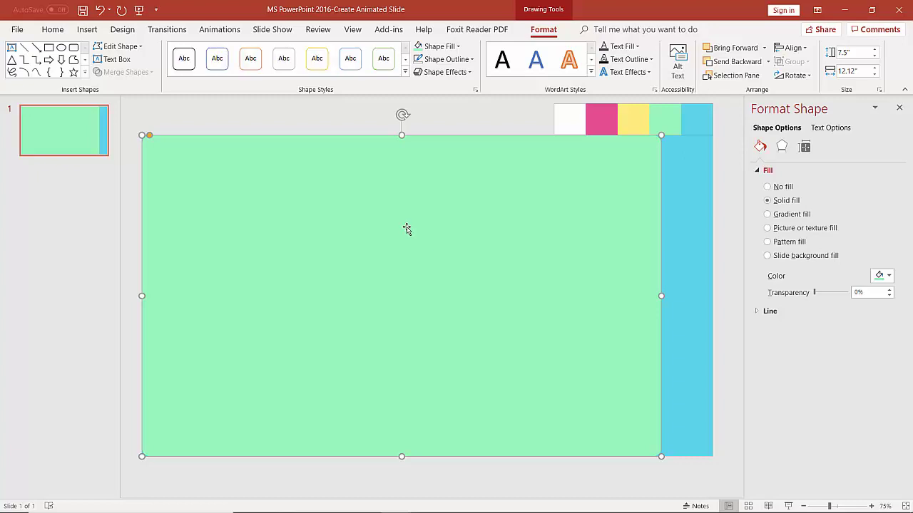
Step: Draw a Flowchart: Delay shape about 0.74" by 0.73" in the blue strip, near mid-height beside the green rectangle
{"action": "left_click", "coordinate": [88, 30]}
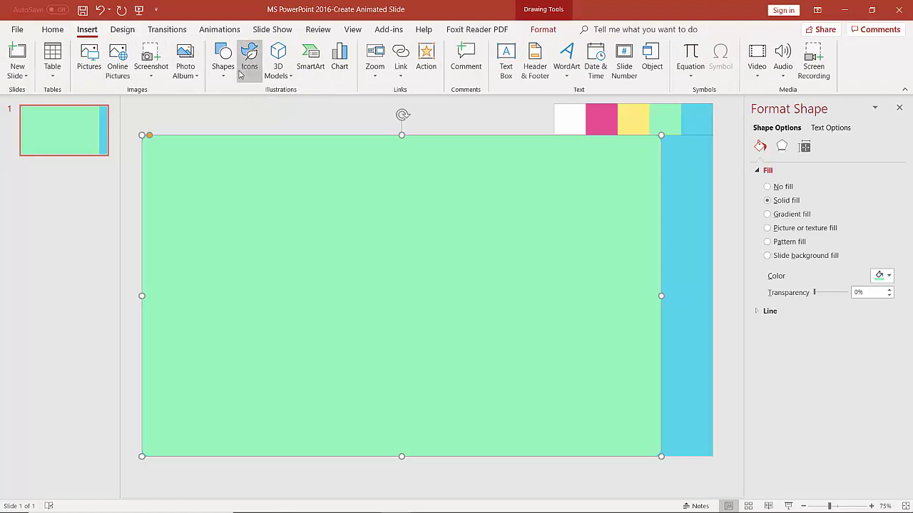
{"action": "left_click", "coordinate": [223, 64]}
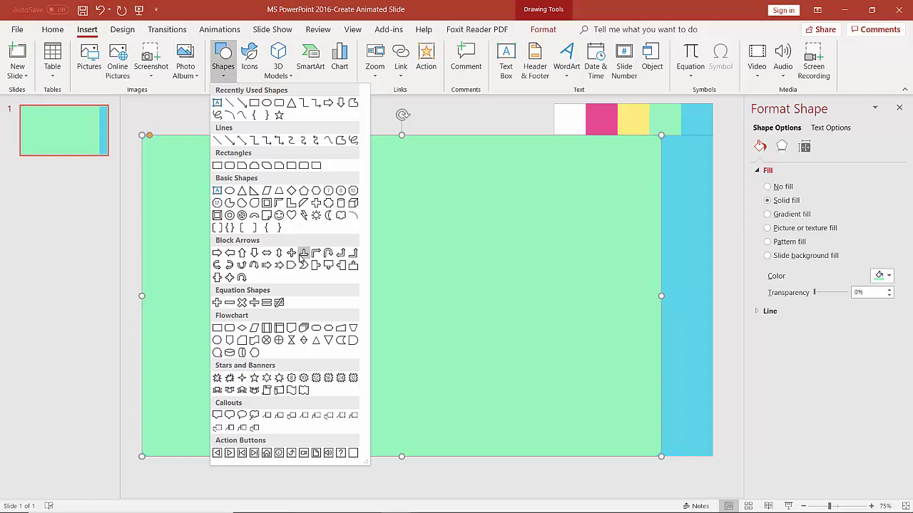
{"action": "left_click", "coordinate": [352, 340]}
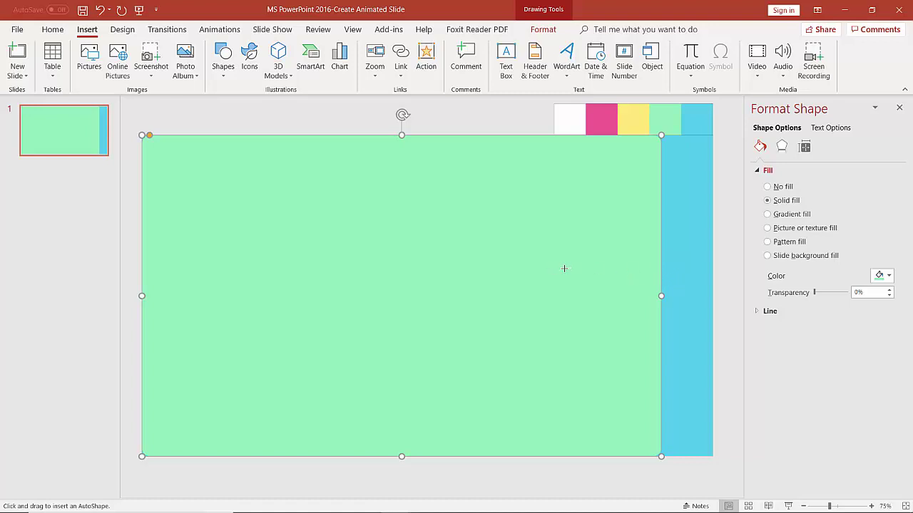
{"action": "scroll", "coordinate": [562, 270], "scroll_direction": "down", "scroll_amount": 3}
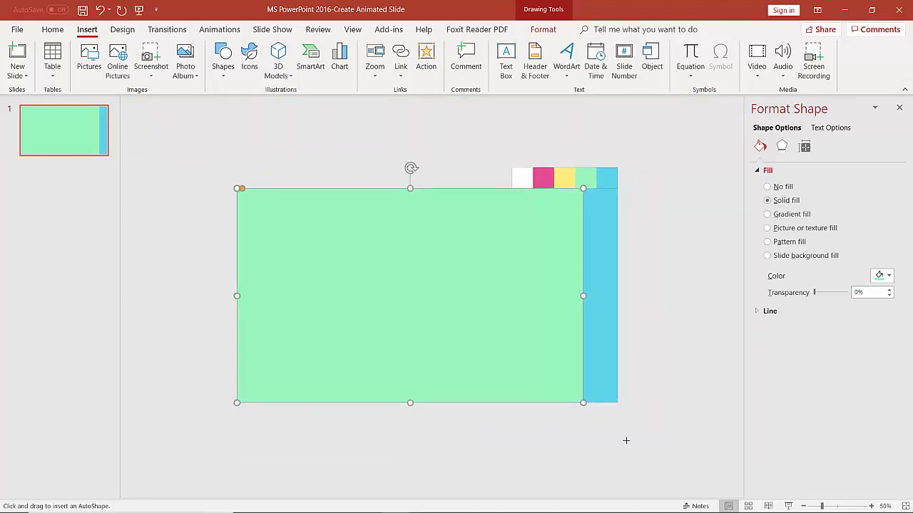
{"action": "left_click_drag", "start_coordinate": [591, 278], "coordinate": [611, 302]}
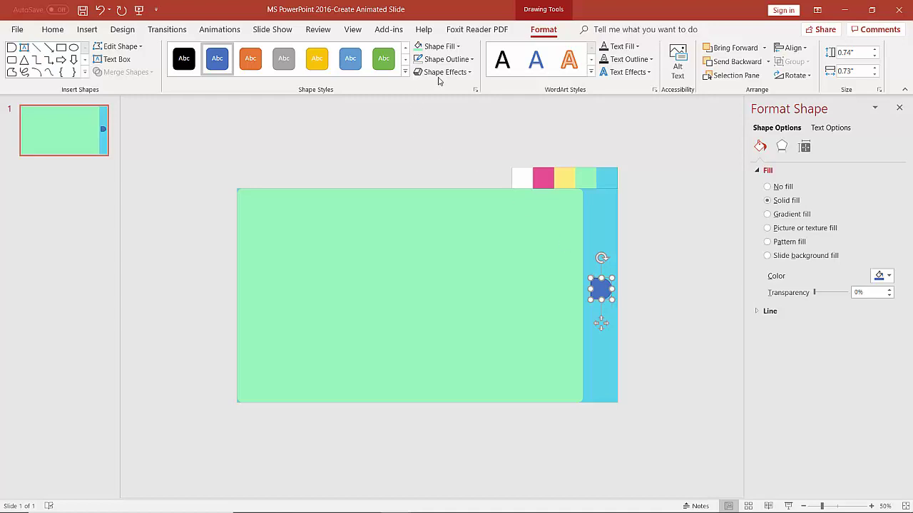
Step: Fill the small delay shape with the recently used light green and remove its outline
{"action": "left_click", "coordinate": [455, 50]}
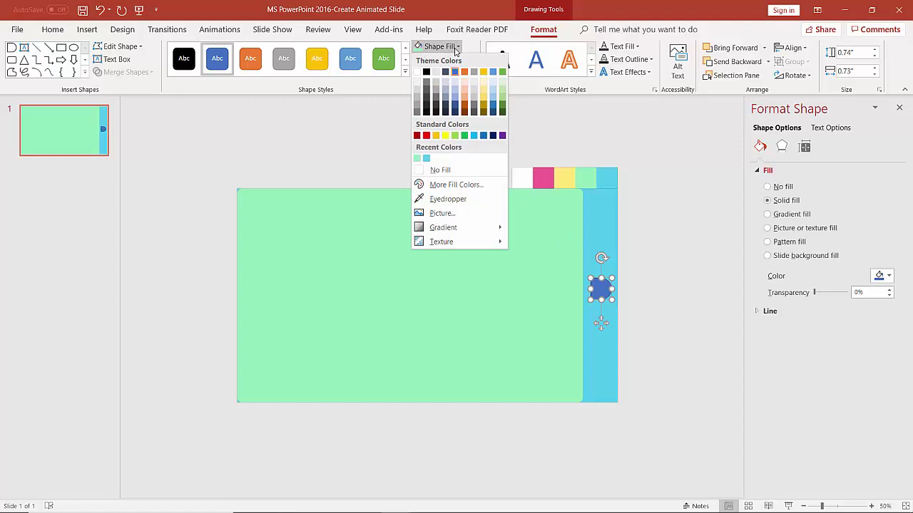
{"action": "left_click", "coordinate": [417, 158]}
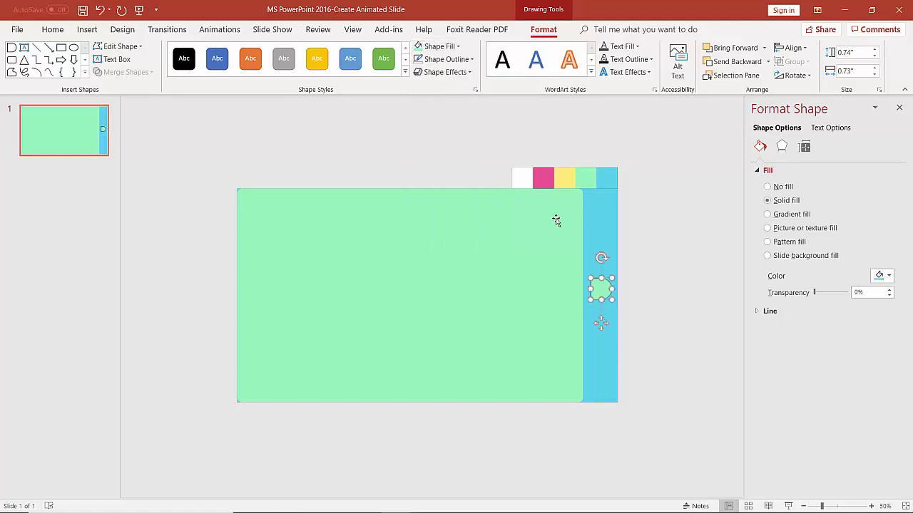
{"action": "left_click", "coordinate": [471, 62]}
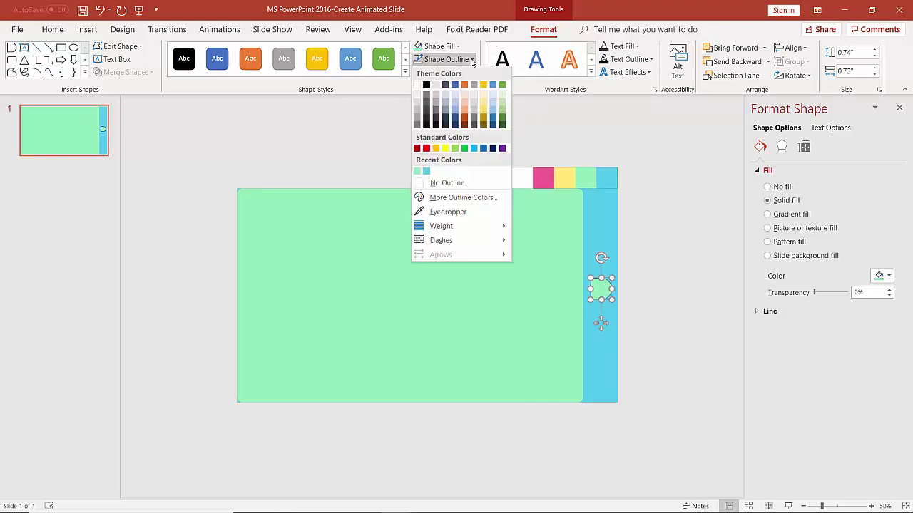
{"action": "left_click", "coordinate": [417, 184]}
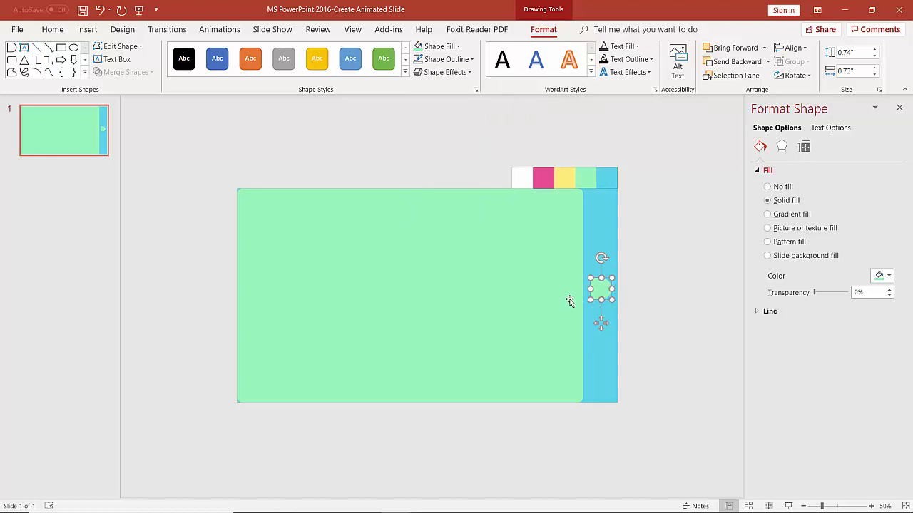
Step: Move the small delay shape left so its flat side meets the green rectangle's right edge and forms a tab
{"action": "mouse_move", "coordinate": [603, 293]}
{"action": "left_mouse_down"}
{"action": "mouse_move", "coordinate": [591, 288]}
{"action": "mouse_move", "coordinate": [589, 296]}
{"action": "left_mouse_up"}
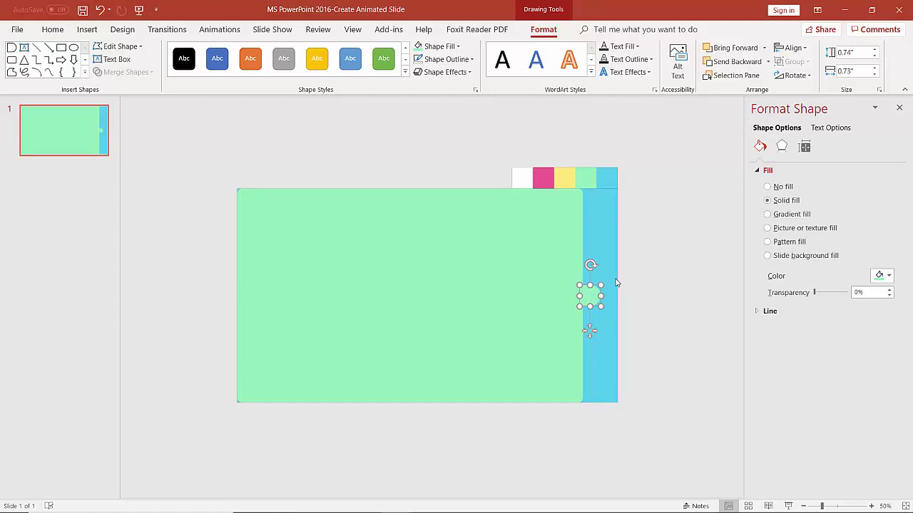
{"action": "scroll", "coordinate": [607, 249], "scroll_direction": "up", "scroll_amount": 3, "text": "ctrl"}
{"action": "left_click", "coordinate": [637, 330]}
{"action": "left_click", "coordinate": [676, 301]}
{"action": "left_click", "coordinate": [627, 324]}
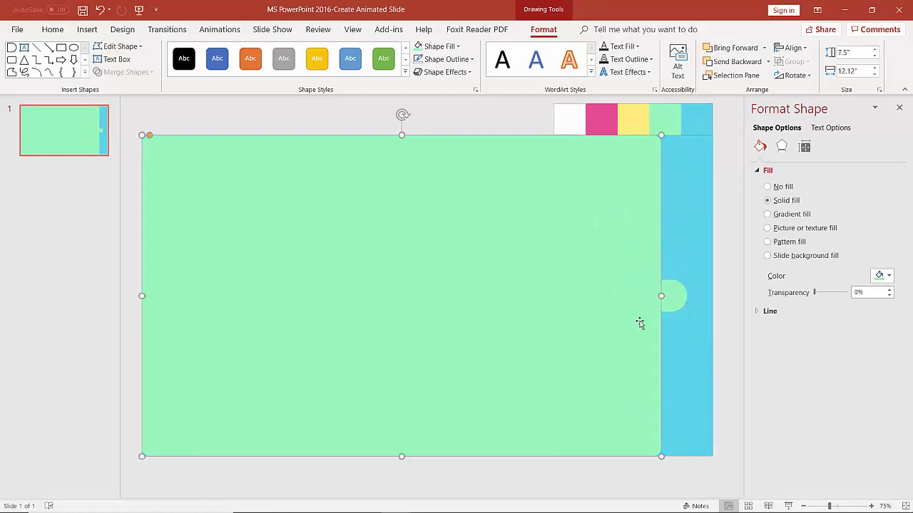
{"action": "left_click_drag", "start_coordinate": [670, 299], "coordinate": [680, 300]}
{"action": "left_click", "coordinate": [592, 299]}
{"action": "left_click", "coordinate": [696, 337]}
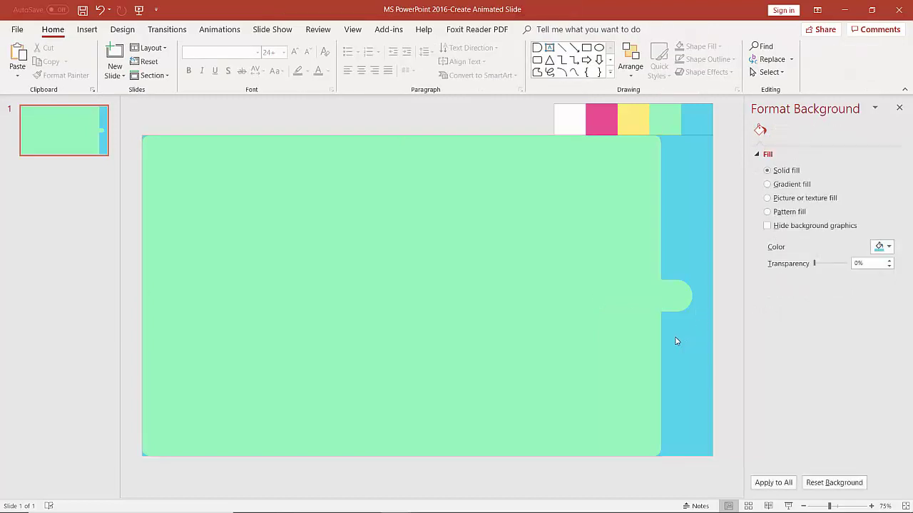
Step: Add a small text box containing "1" over the green tab and centre its text
{"action": "left_click", "coordinate": [87, 30]}
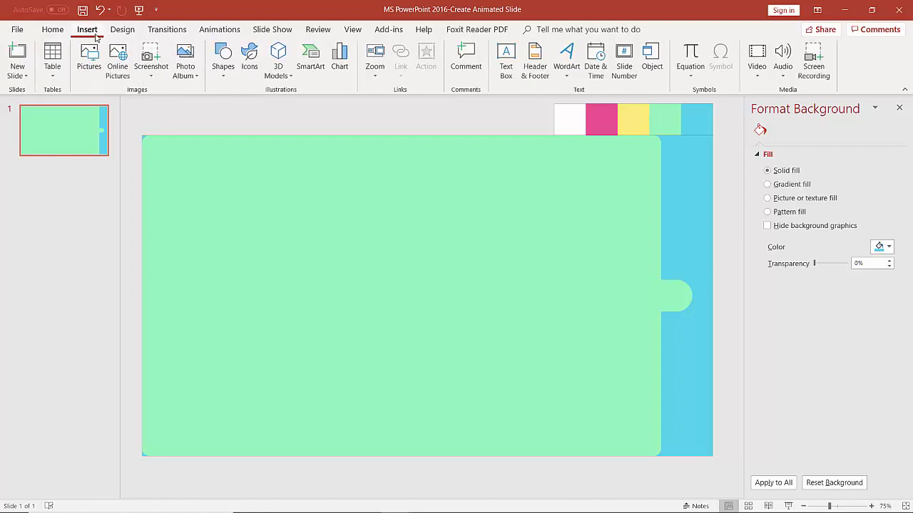
{"action": "left_click", "coordinate": [506, 61]}
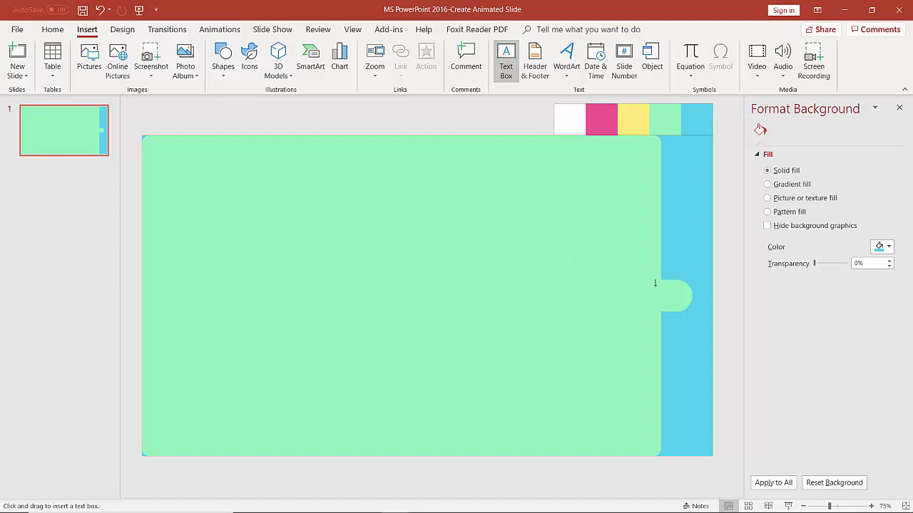
{"action": "mouse_move", "coordinate": [655, 286]}
{"action": "left_mouse_down"}
{"action": "mouse_move", "coordinate": [681, 312]}
{"action": "mouse_move", "coordinate": [664, 286]}
{"action": "left_mouse_up"}
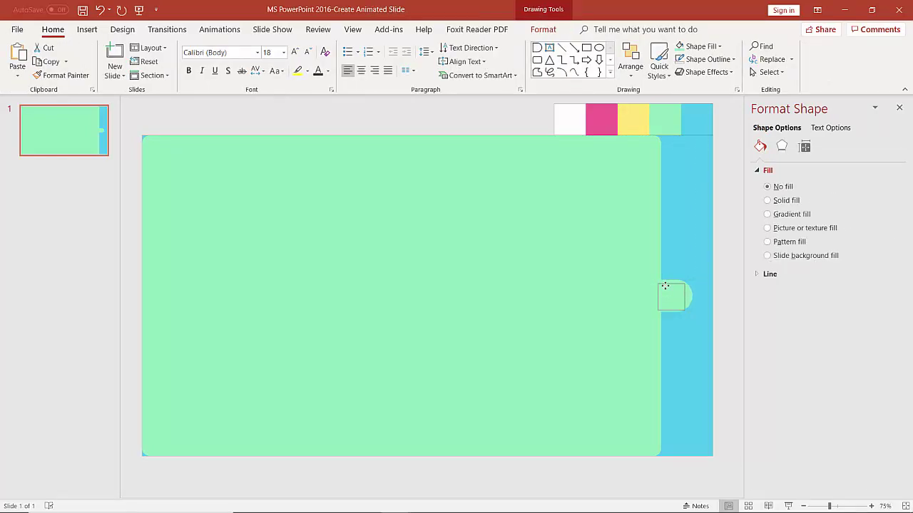
{"action": "left_click_drag", "start_coordinate": [665, 286], "coordinate": [665, 287]}
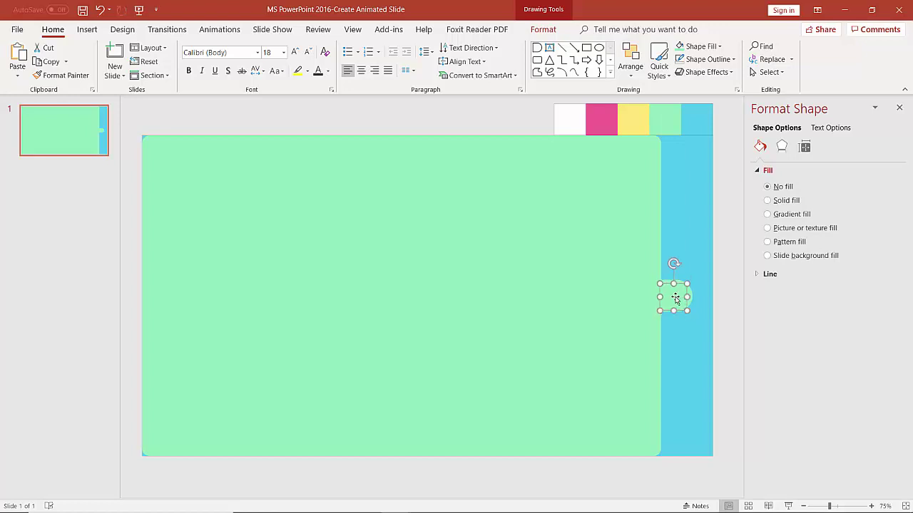
{"action": "type", "text": "1"}
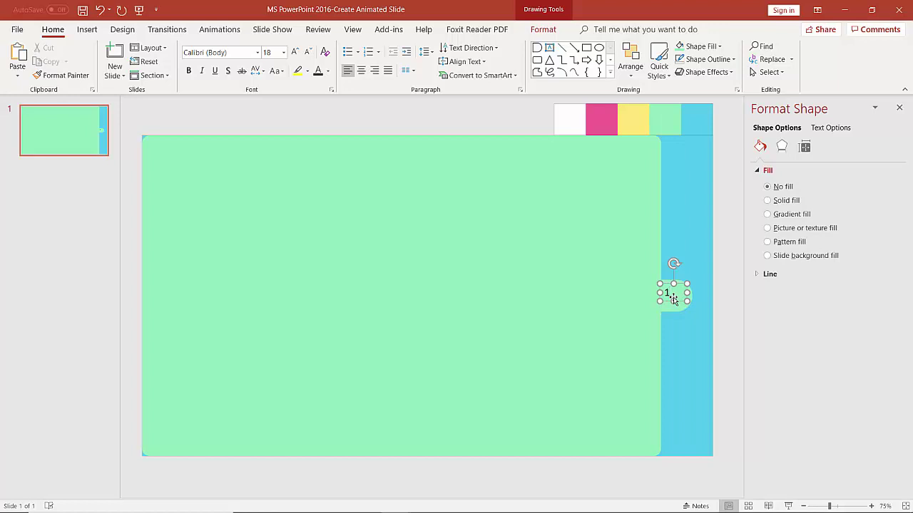
{"action": "key", "text": "shift+Left"}
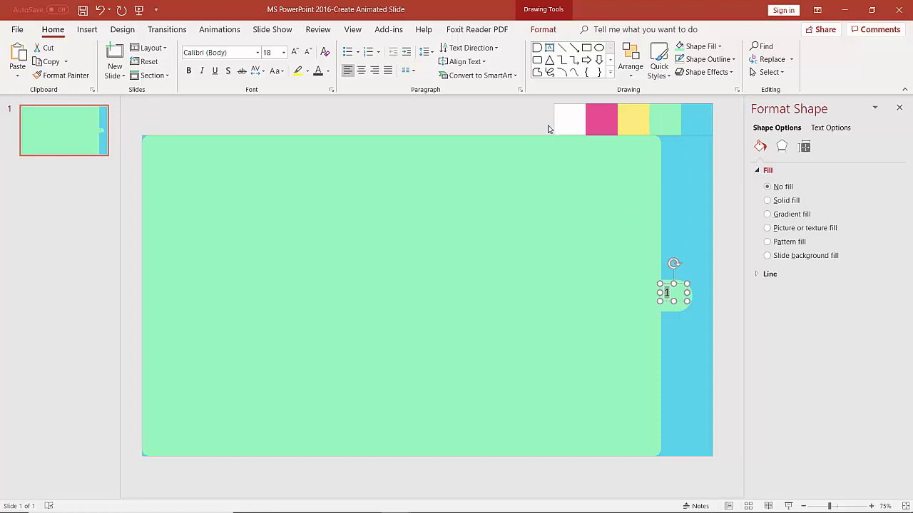
{"action": "left_click", "coordinate": [366, 75]}
{"action": "left_click", "coordinate": [540, 363]}
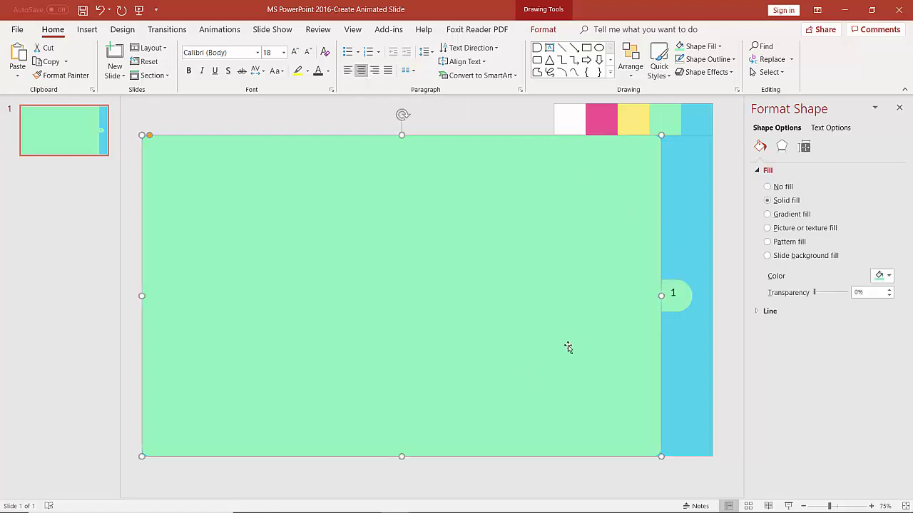
Step: Format the tab number "1" as bold Arial at size 32
{"action": "left_click", "coordinate": [675, 296]}
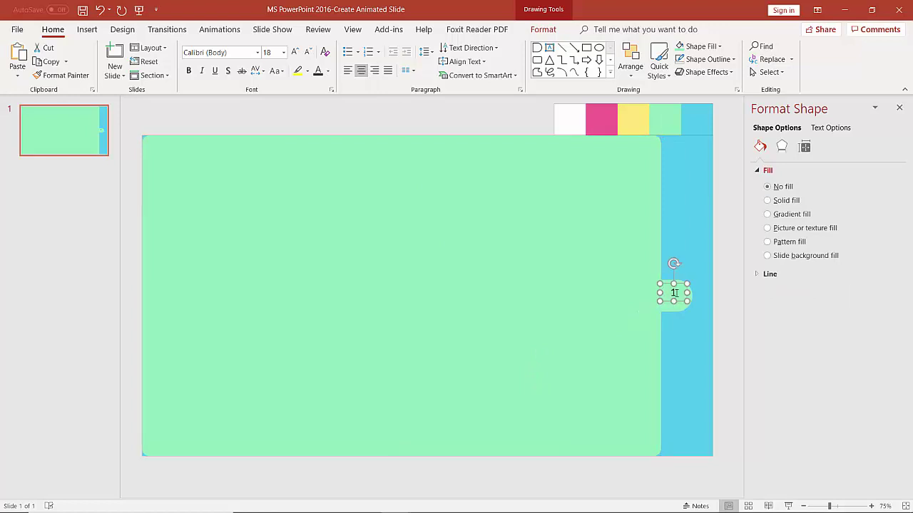
{"action": "left_click_drag", "start_coordinate": [677, 295], "coordinate": [662, 305]}
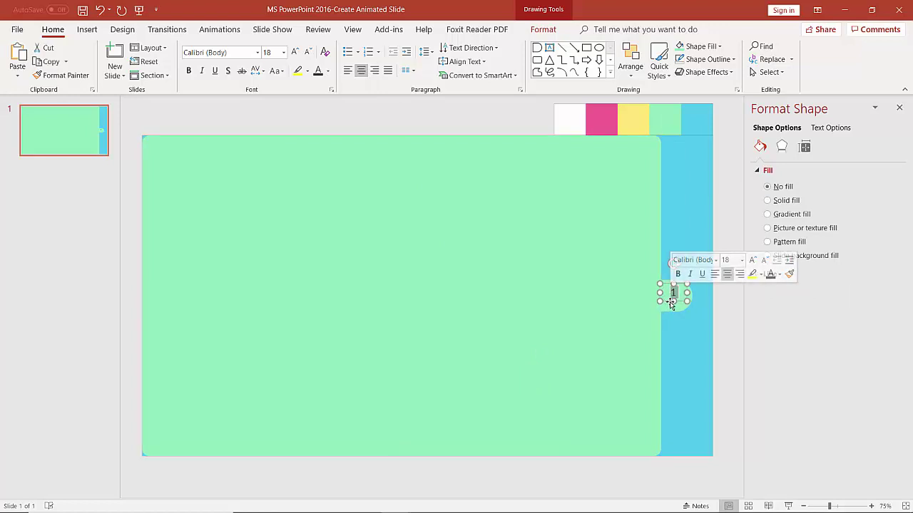
{"action": "left_click", "coordinate": [742, 261]}
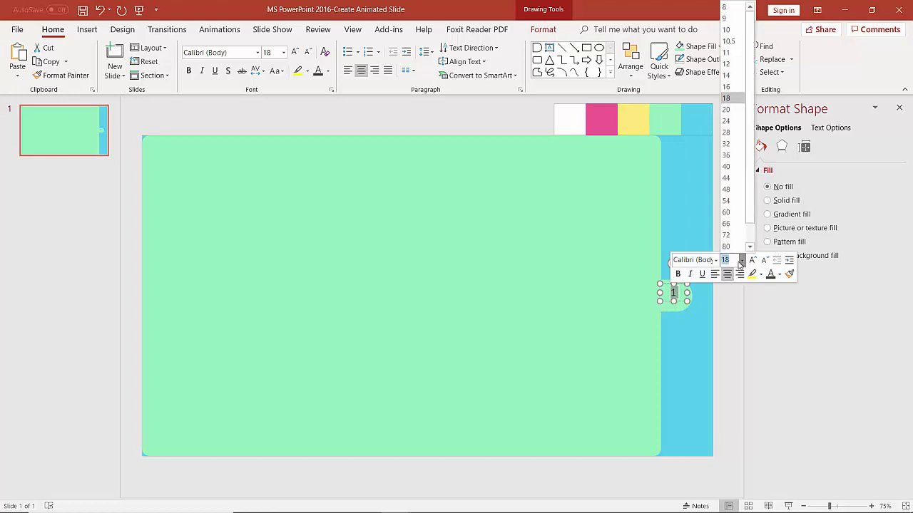
{"action": "left_click", "coordinate": [726, 144]}
{"action": "left_click", "coordinate": [678, 275]}
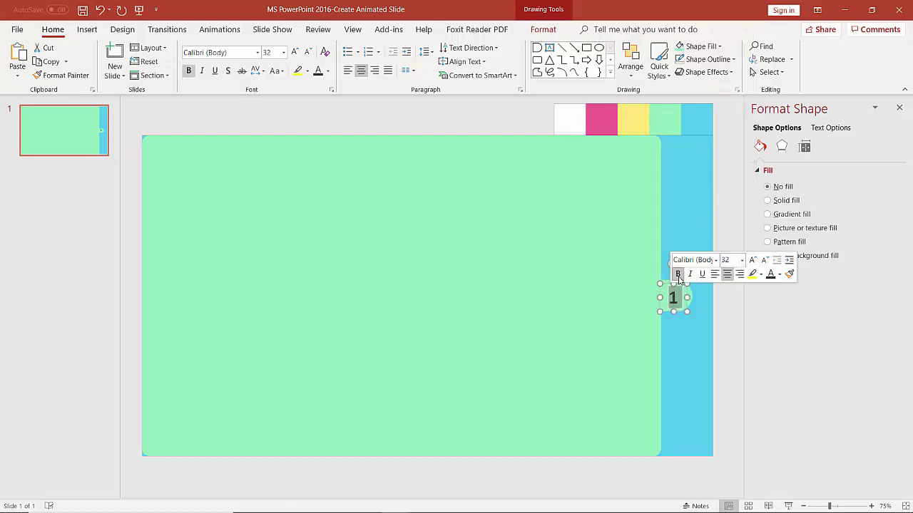
{"action": "left_click", "coordinate": [716, 261]}
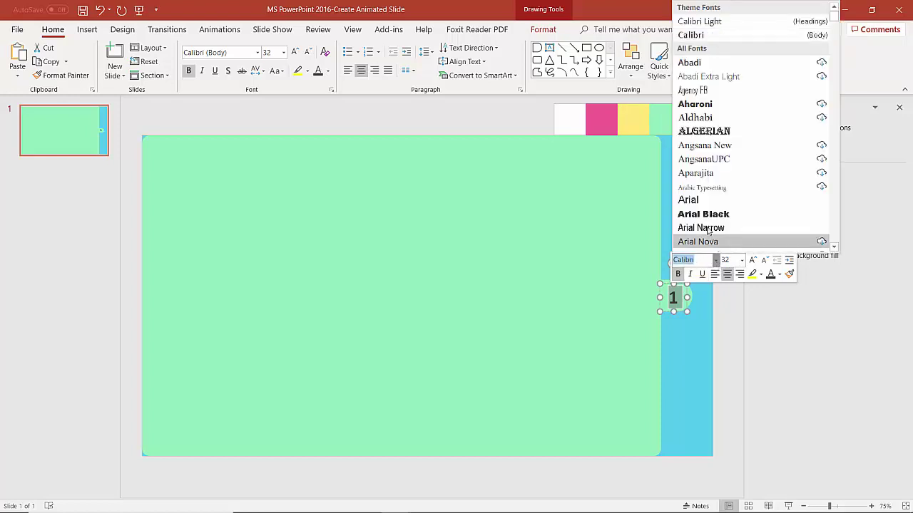
{"action": "left_click", "coordinate": [698, 200]}
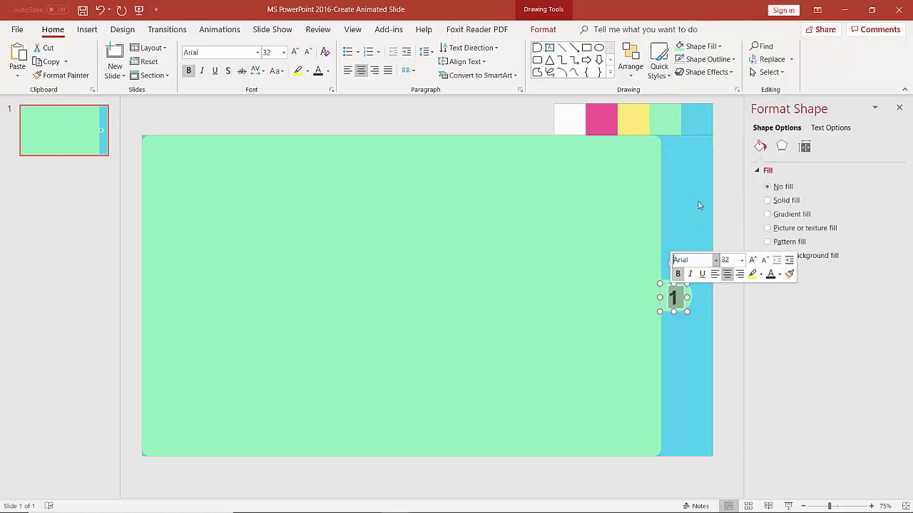
{"action": "left_click", "coordinate": [623, 307]}
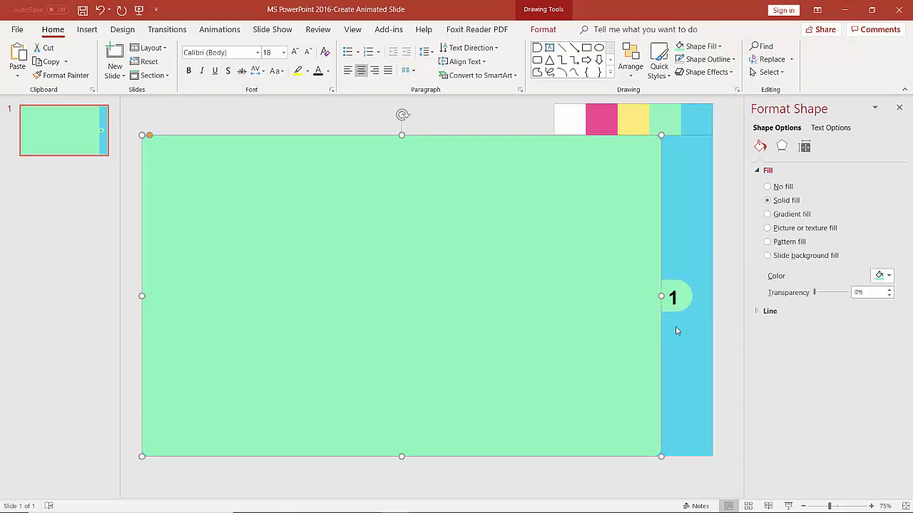
Step: Nudge the number's text box slightly up and right to centre it on the green tab
{"action": "left_click", "coordinate": [670, 299]}
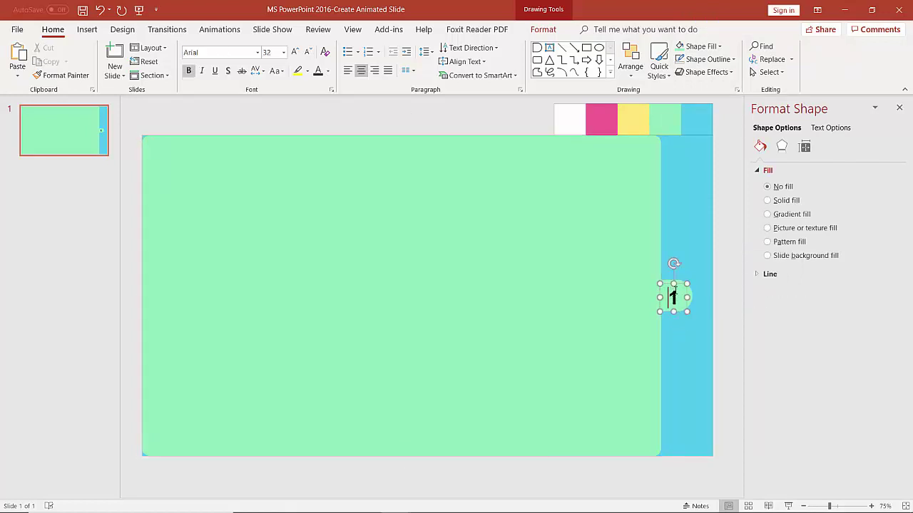
{"action": "left_click", "coordinate": [678, 284]}
{"action": "left_click_drag", "start_coordinate": [678, 283], "coordinate": [679, 283]}
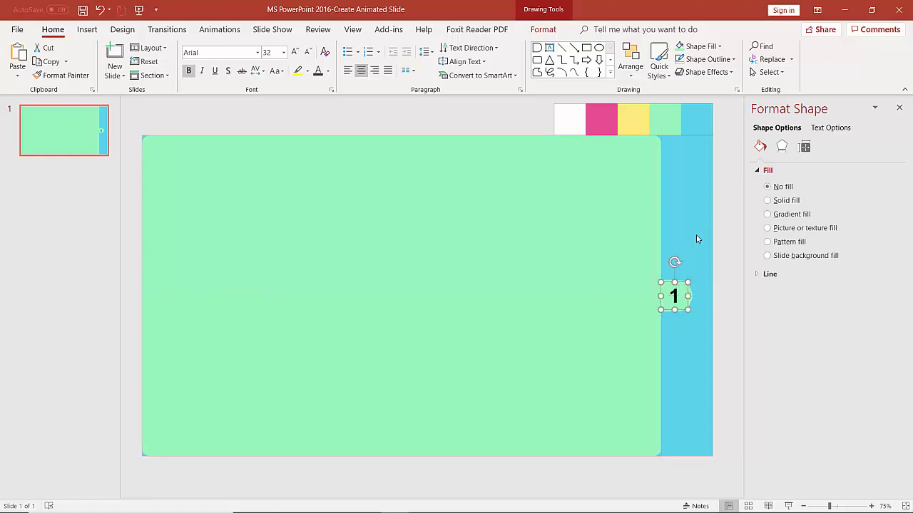
{"action": "left_click", "coordinate": [685, 265]}
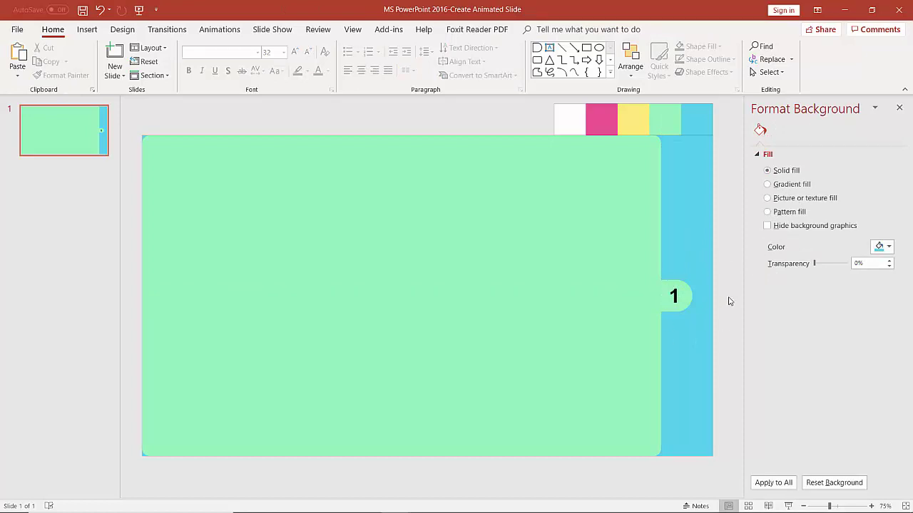
Step: Group the number's text box with the green delay shape
{"action": "left_click", "coordinate": [666, 284]}
{"action": "left_click", "coordinate": [669, 296]}
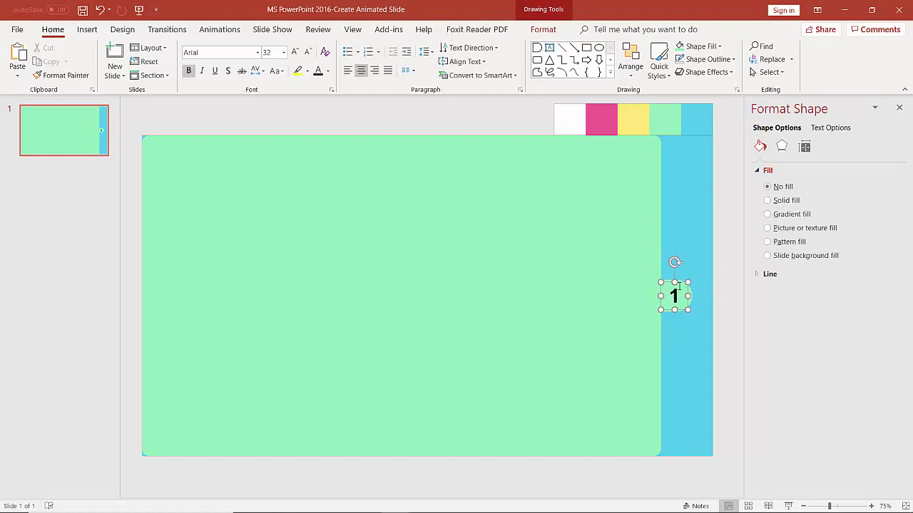
{"action": "left_click", "coordinate": [684, 271]}
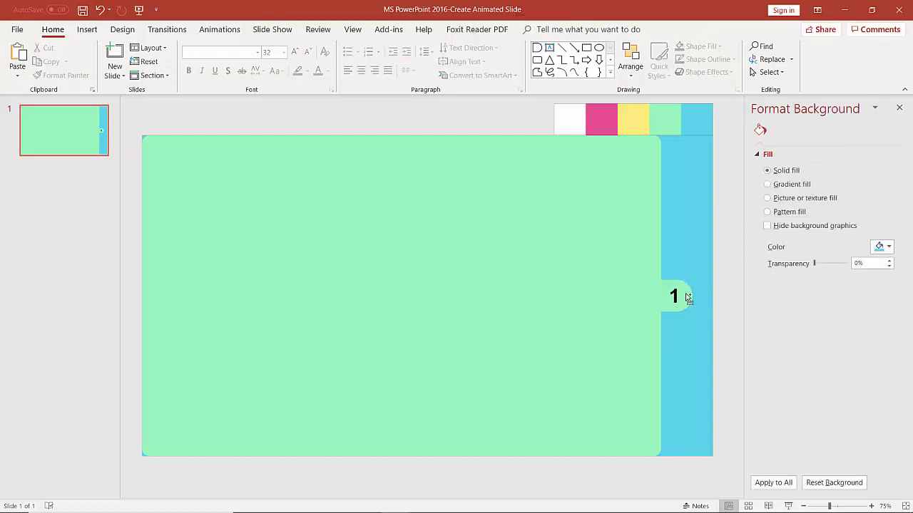
{"action": "left_click", "coordinate": [667, 294]}
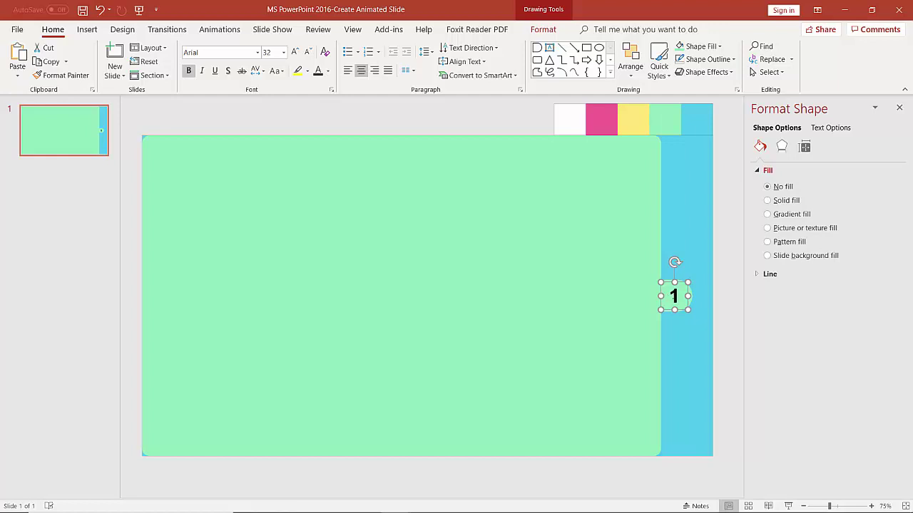
{"action": "left_click", "coordinate": [689, 295], "text": "shift"}
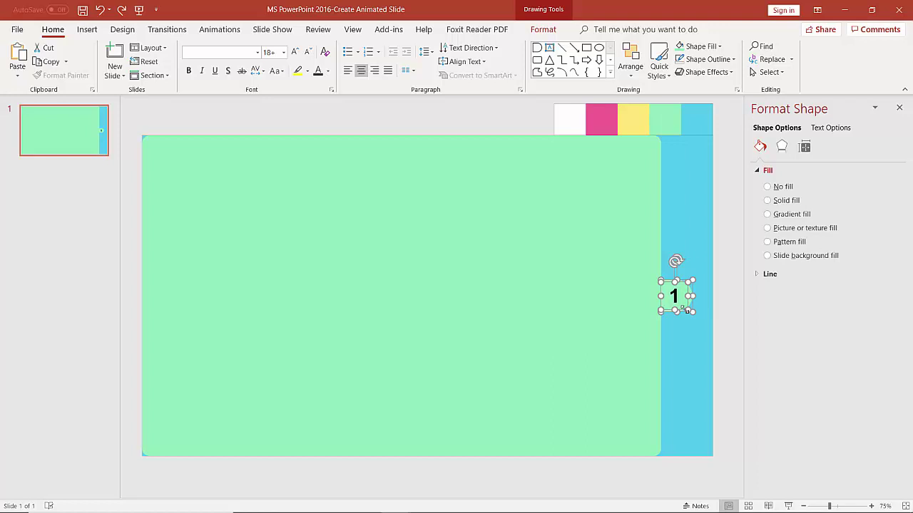
{"action": "key", "text": "ctrl+g"}
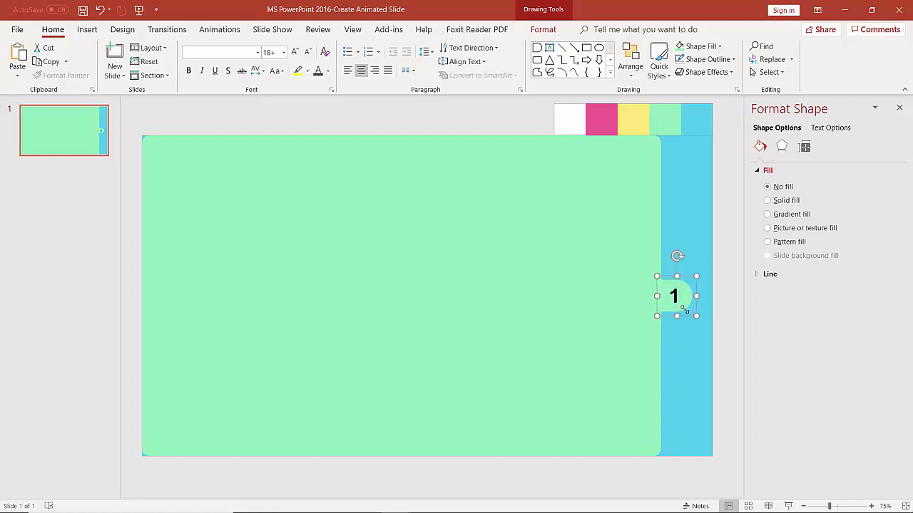
{"action": "left_click", "coordinate": [684, 310]}
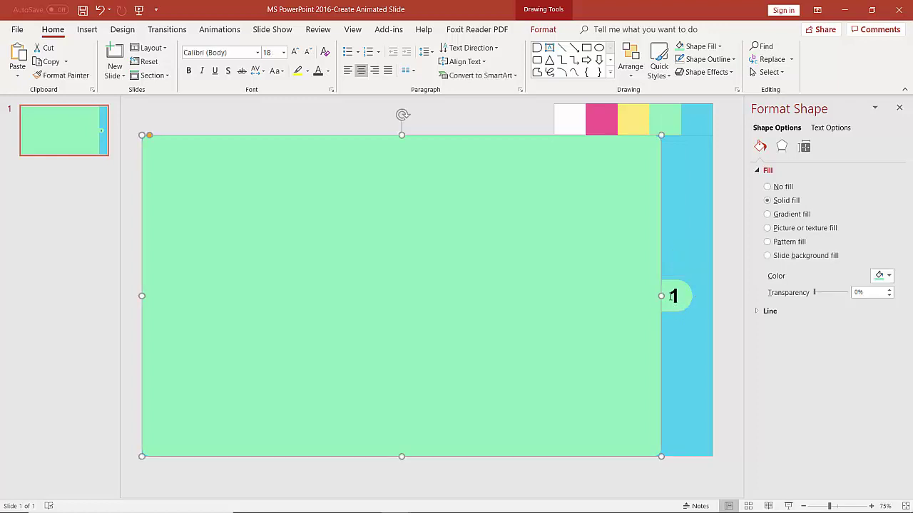
{"action": "left_click", "coordinate": [672, 295]}
{"action": "double_click", "coordinate": [675, 296]}
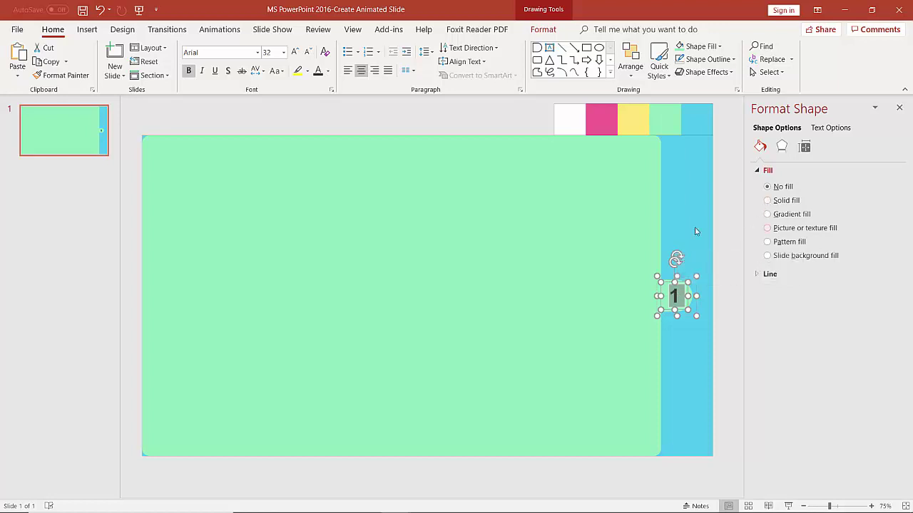
{"action": "double_click", "coordinate": [656, 308]}
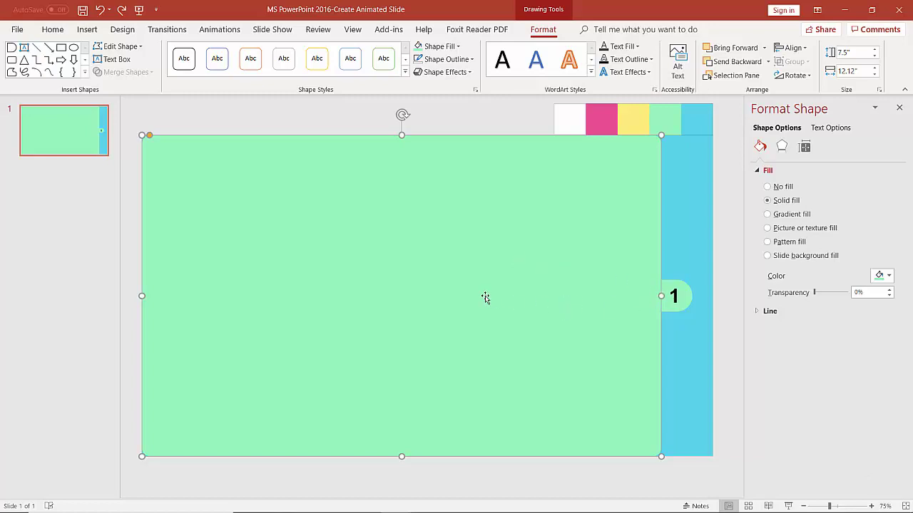
{"action": "key", "text": "Escape"}
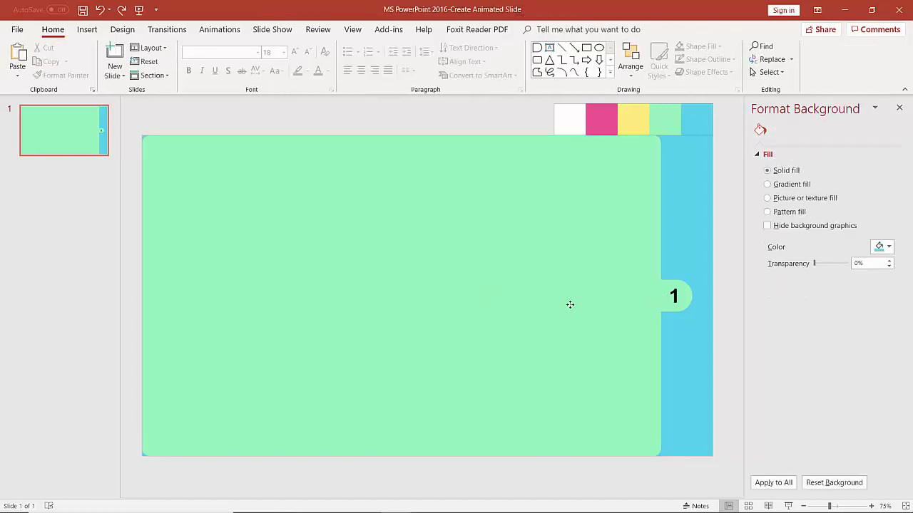
Step: Duplicate the green rectangle together with its numbered tab, placing the copy further left at the same height
{"action": "left_click", "coordinate": [569, 304]}
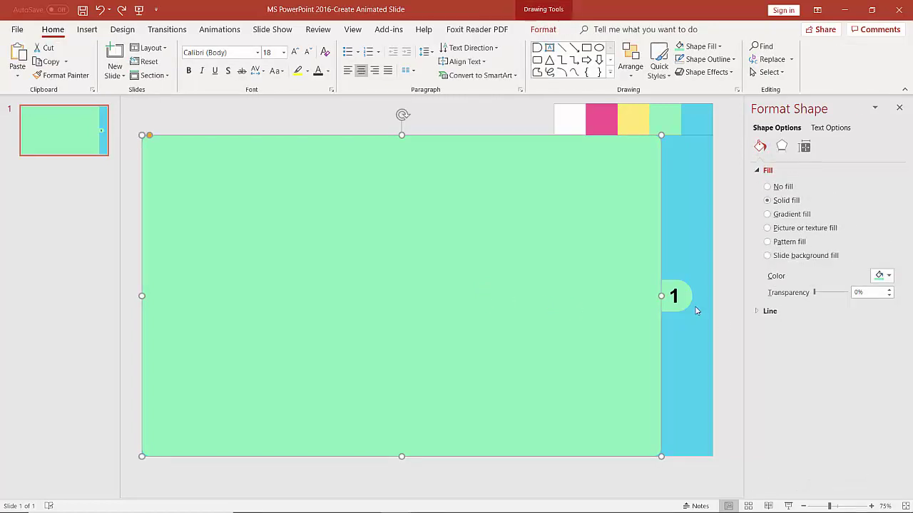
{"action": "left_click", "coordinate": [681, 296], "text": "shift"}
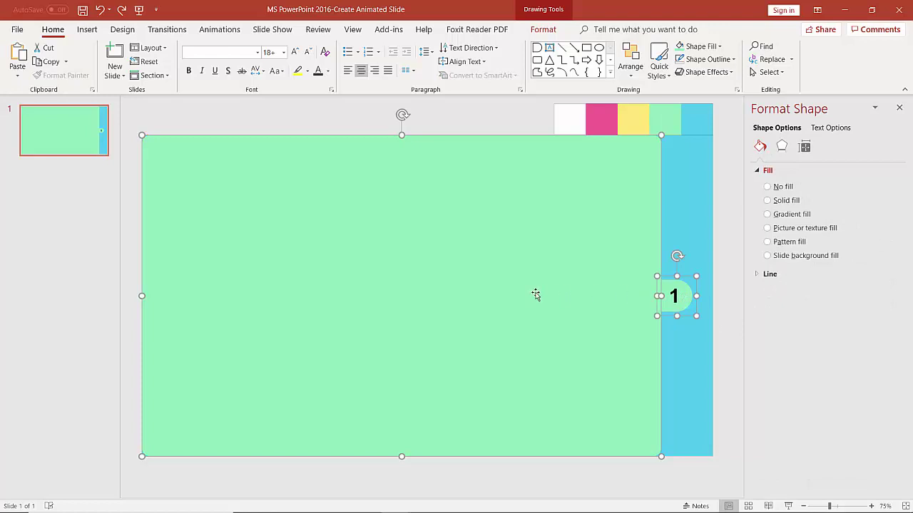
{"action": "left_click_drag", "start_coordinate": [583, 287], "coordinate": [521, 280]}
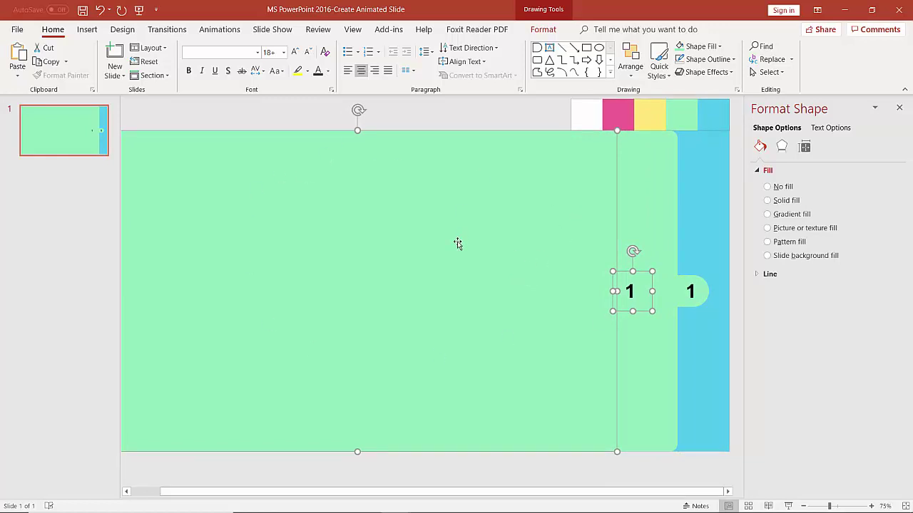
Step: Fill the duplicated rectangle and its numbered tab with the yellow sampled from the palette picture
{"action": "left_click", "coordinate": [767, 201]}
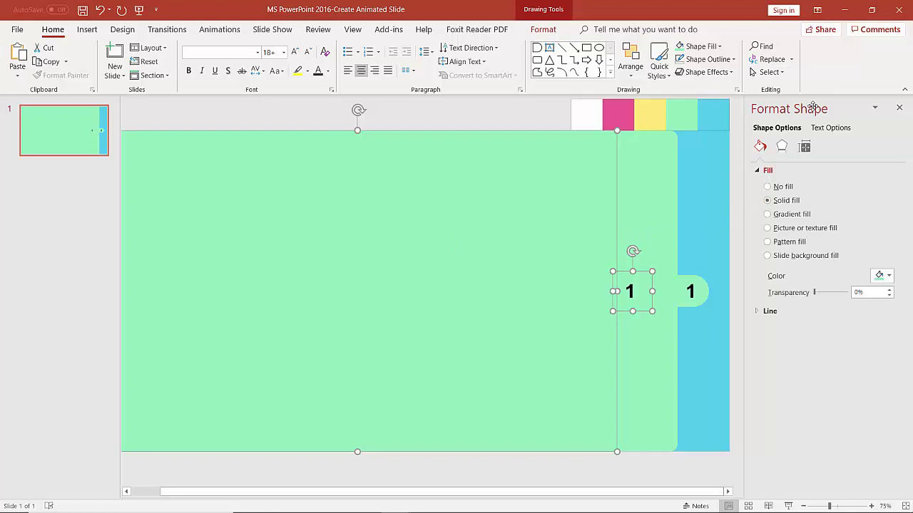
{"action": "left_click", "coordinate": [888, 277]}
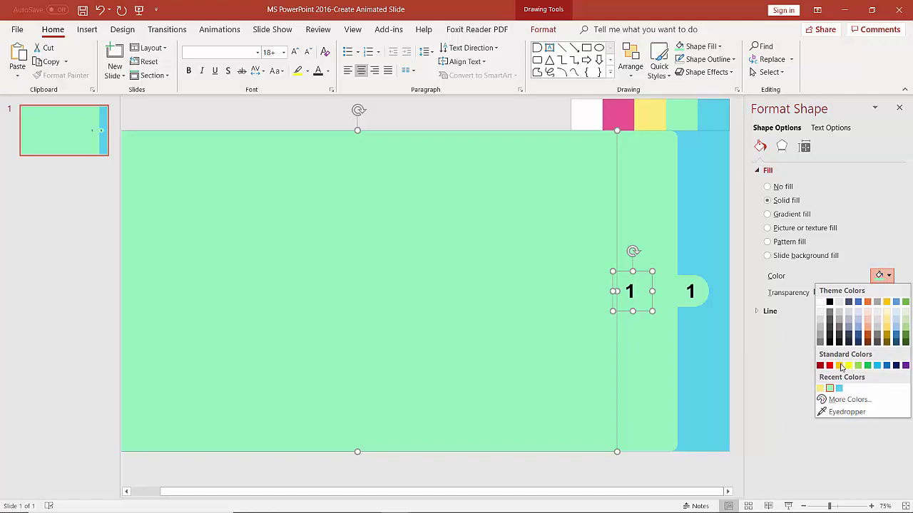
{"action": "left_click", "coordinate": [836, 414]}
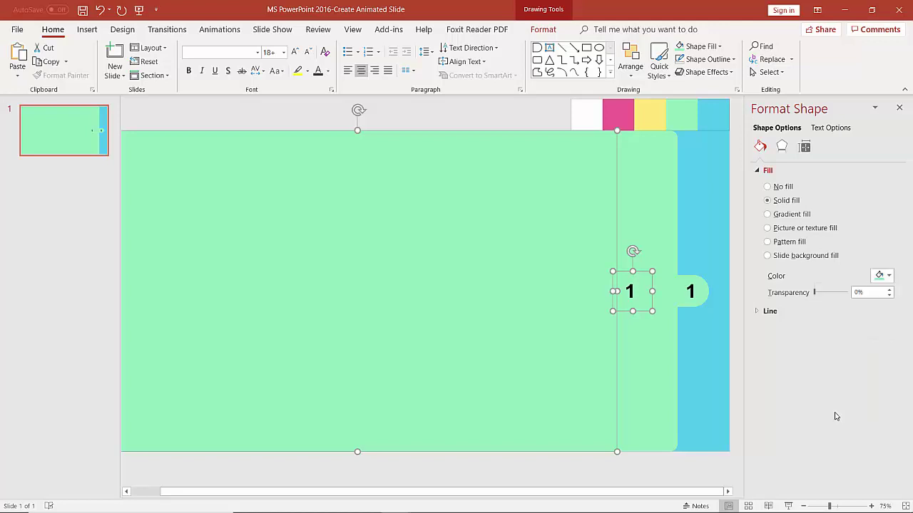
{"action": "left_click", "coordinate": [663, 114]}
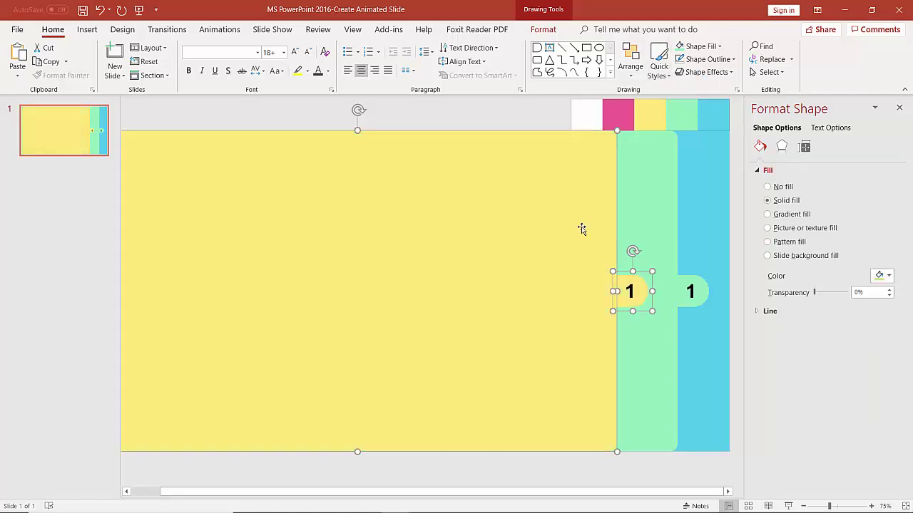
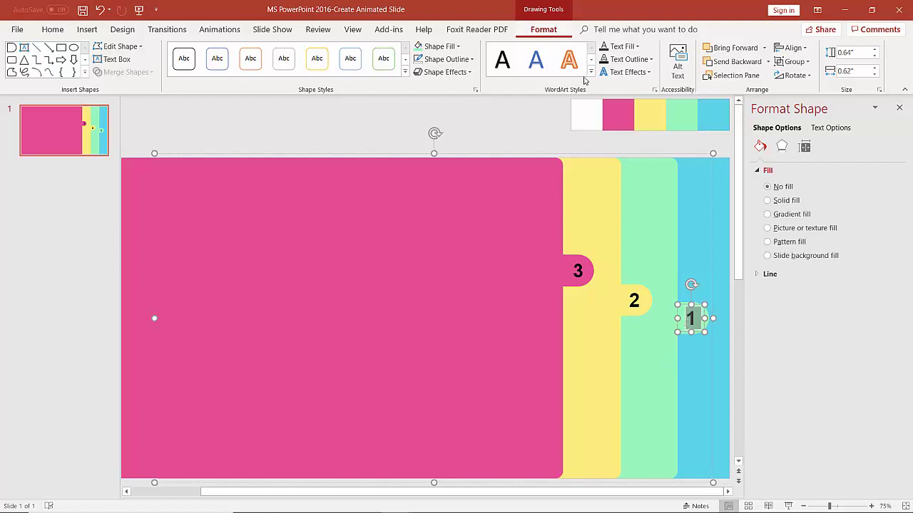
Step: Colour the tab number "1" in the background's blue and the tab number "2" in the first panel's light green
{"action": "left_click", "coordinate": [637, 47]}
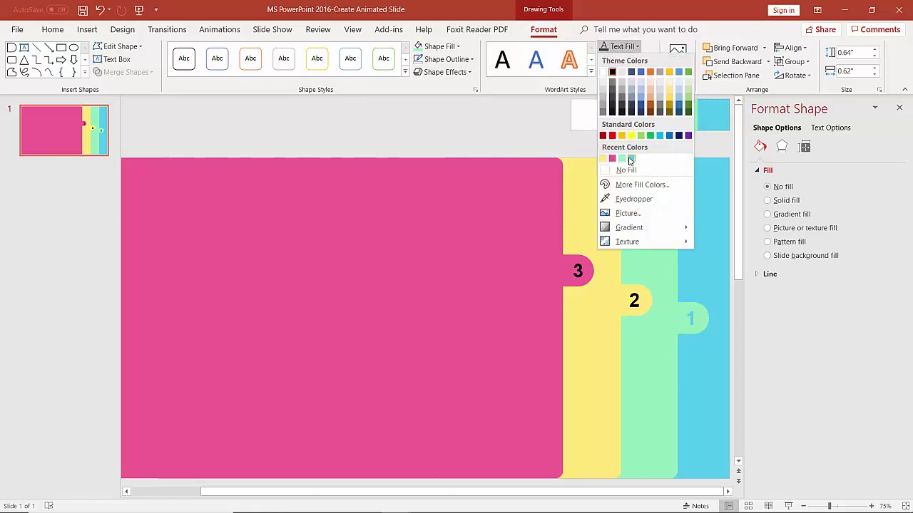
{"action": "left_click", "coordinate": [627, 170]}
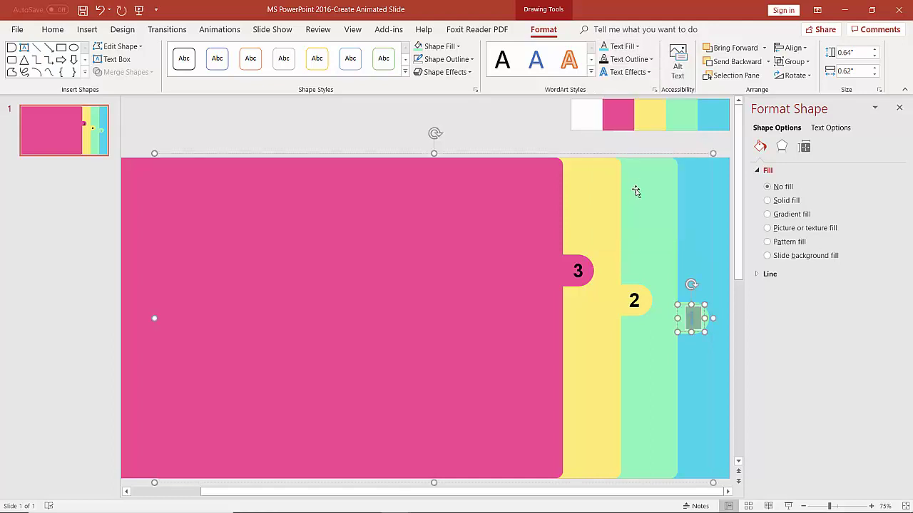
{"action": "left_click", "coordinate": [639, 300]}
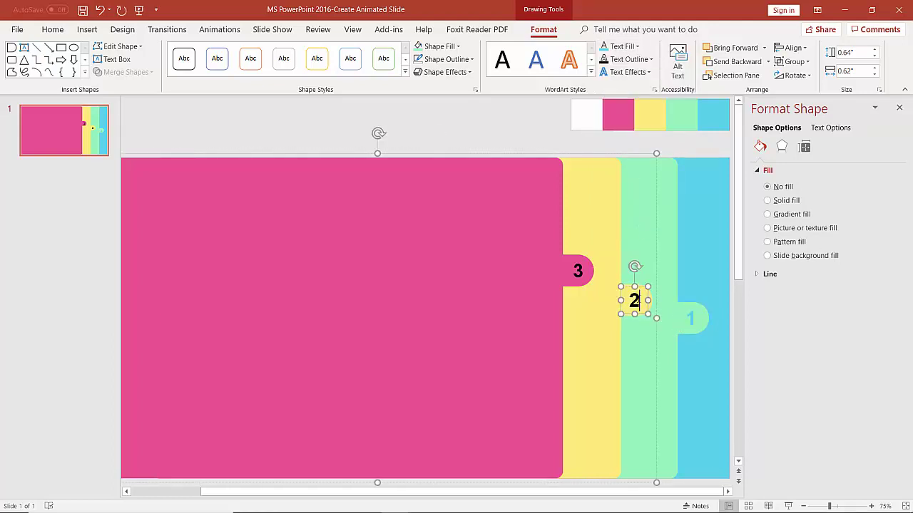
{"action": "double_click", "coordinate": [634, 301]}
{"action": "left_click", "coordinate": [636, 46]}
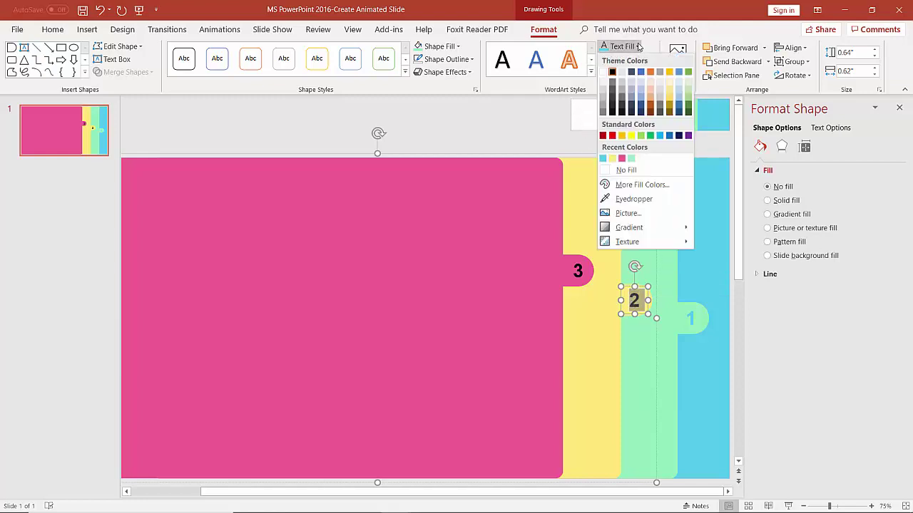
{"action": "left_click", "coordinate": [630, 158]}
{"action": "left_click", "coordinate": [691, 317]}
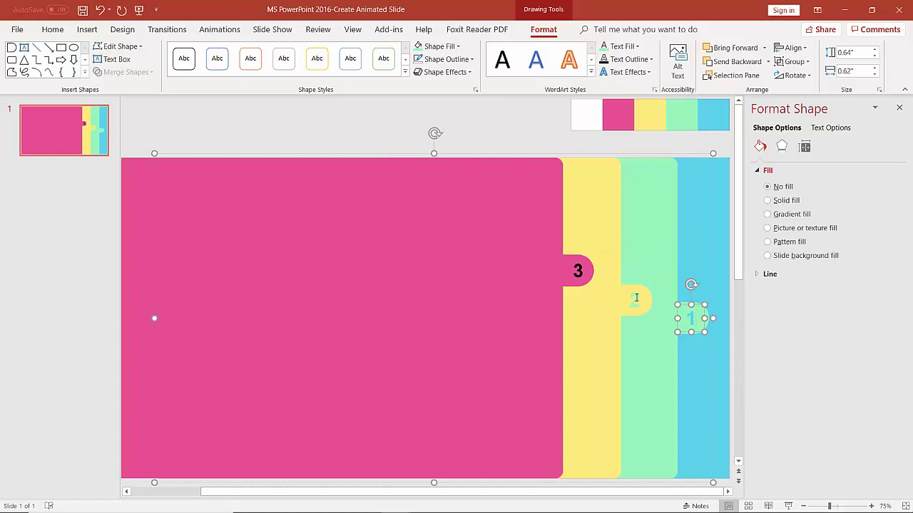
Step: Colour the tab number "3" in the neighbouring panel's yellow and close the formatting pane
{"action": "left_click", "coordinate": [582, 271]}
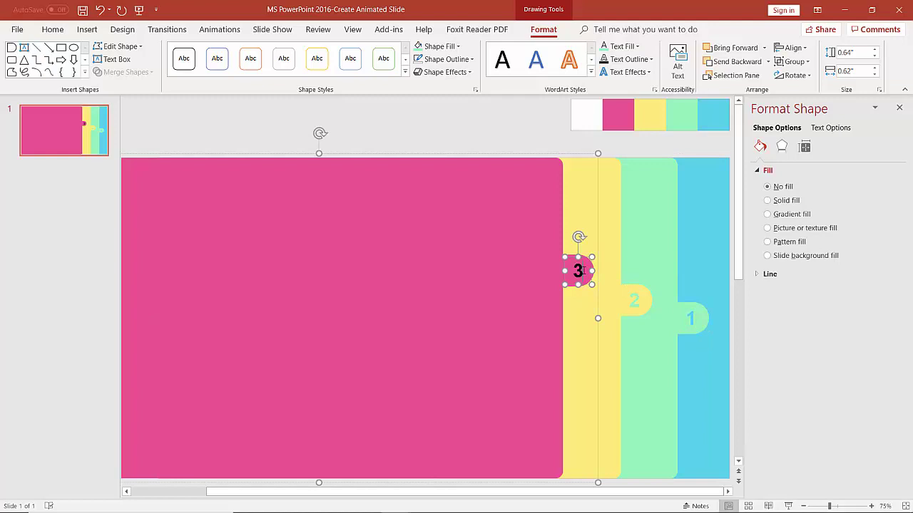
{"action": "double_click", "coordinate": [579, 273]}
{"action": "left_click", "coordinate": [634, 47]}
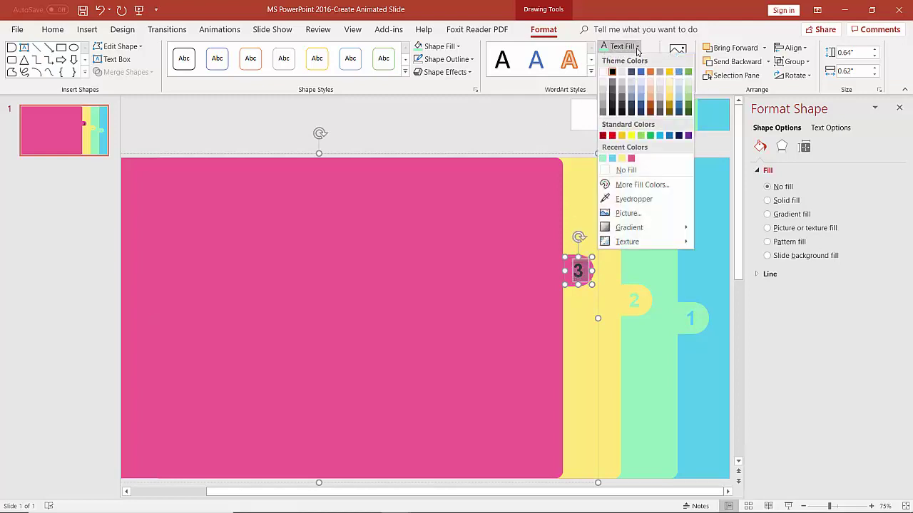
{"action": "left_click", "coordinate": [621, 158]}
{"action": "left_click", "coordinate": [589, 224]}
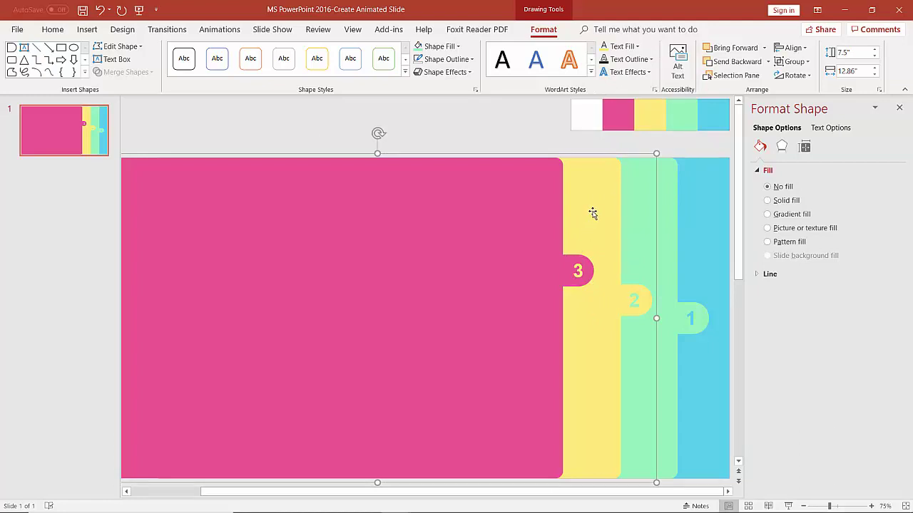
{"action": "left_click", "coordinate": [704, 332]}
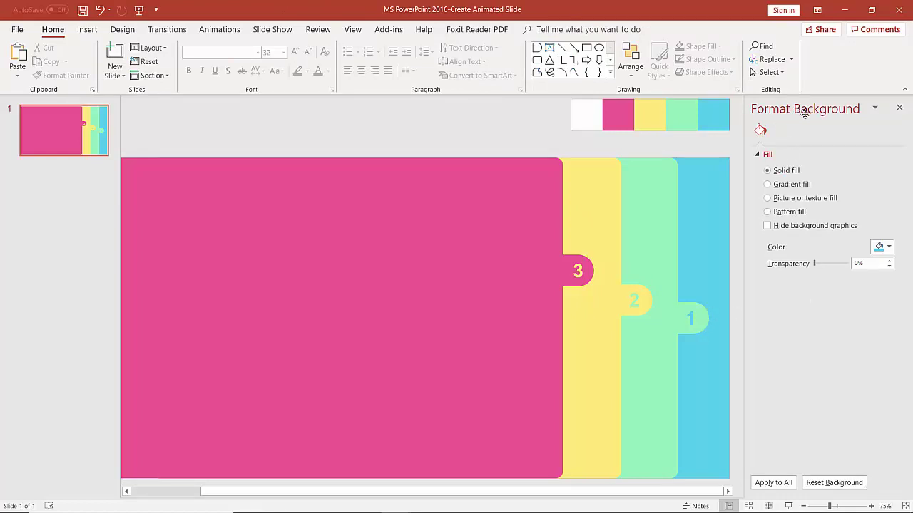
{"action": "left_click", "coordinate": [899, 107]}
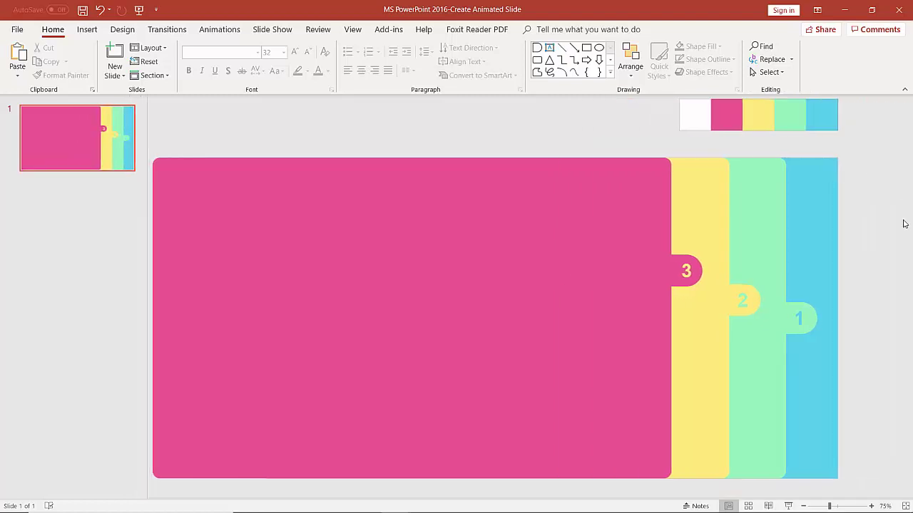
{"action": "left_click", "coordinate": [122, 32]}
{"action": "left_click", "coordinate": [811, 65]}
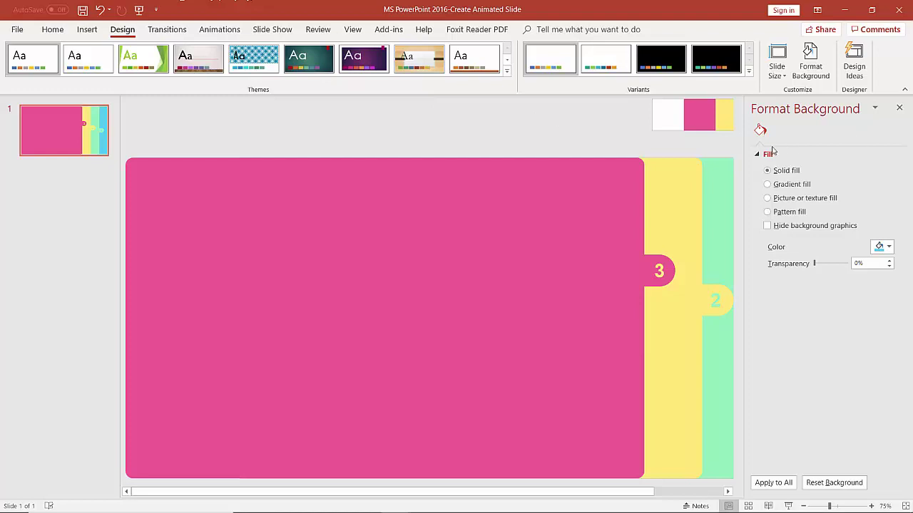
{"action": "left_click", "coordinate": [898, 109]}
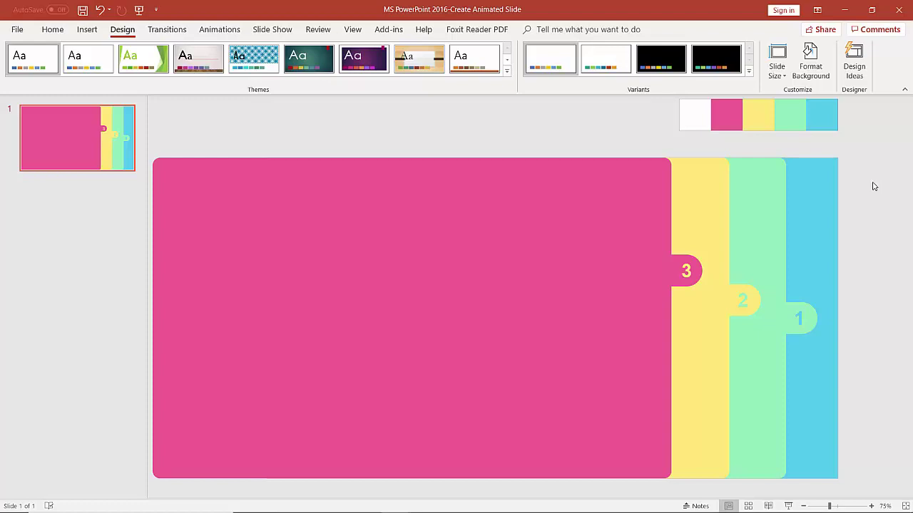
Step: Apply the outer shadow preset Offset: Right to the green panel group with tab 1
{"action": "left_click", "coordinate": [764, 221]}
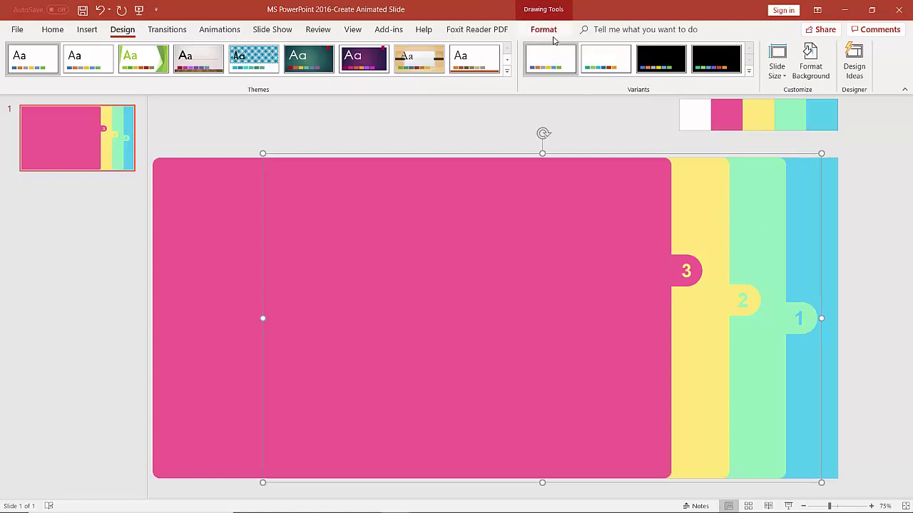
{"action": "left_click", "coordinate": [543, 29]}
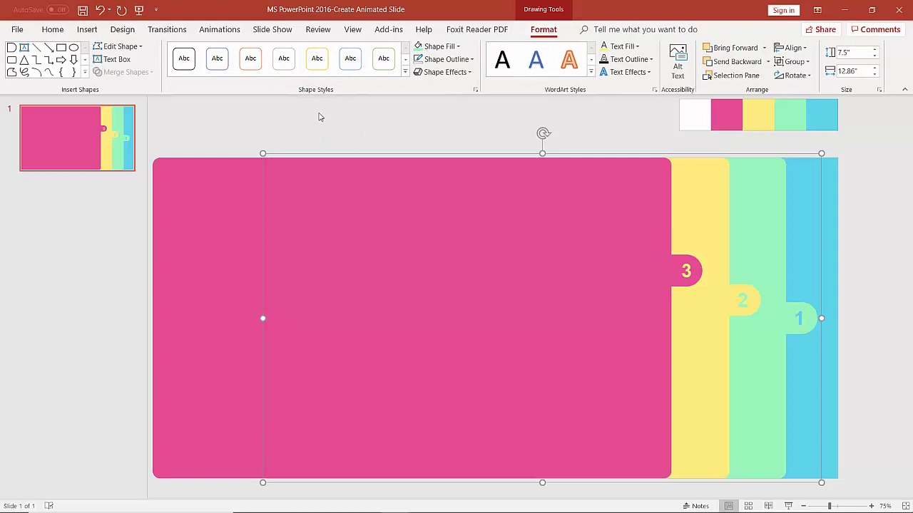
{"action": "left_click", "coordinate": [475, 91]}
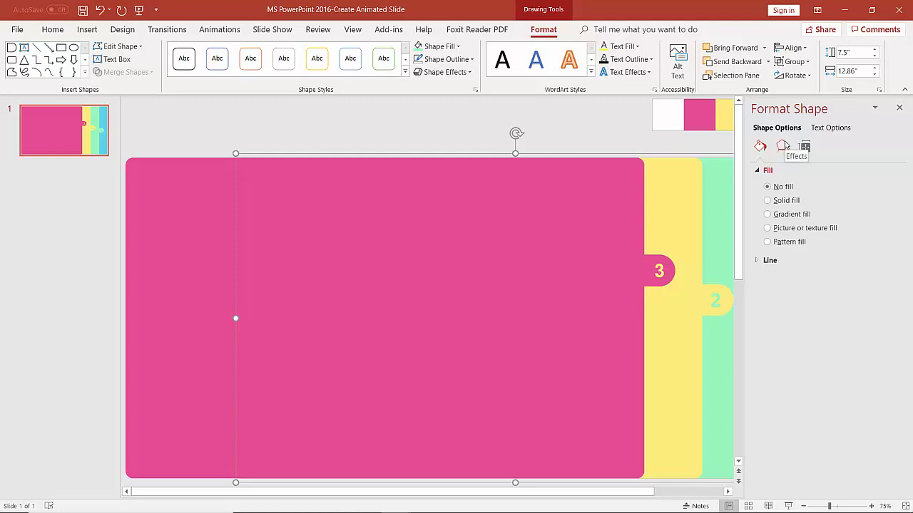
{"action": "left_click", "coordinate": [783, 146]}
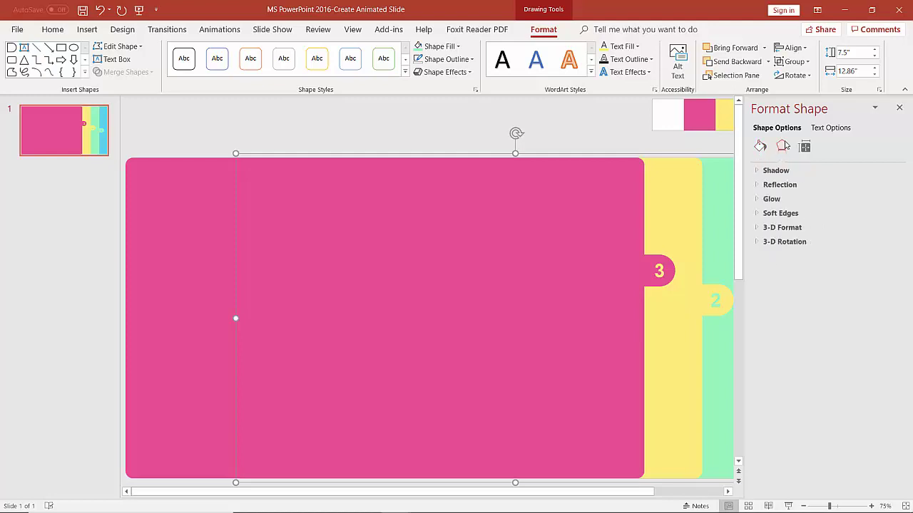
{"action": "left_click", "coordinate": [759, 171]}
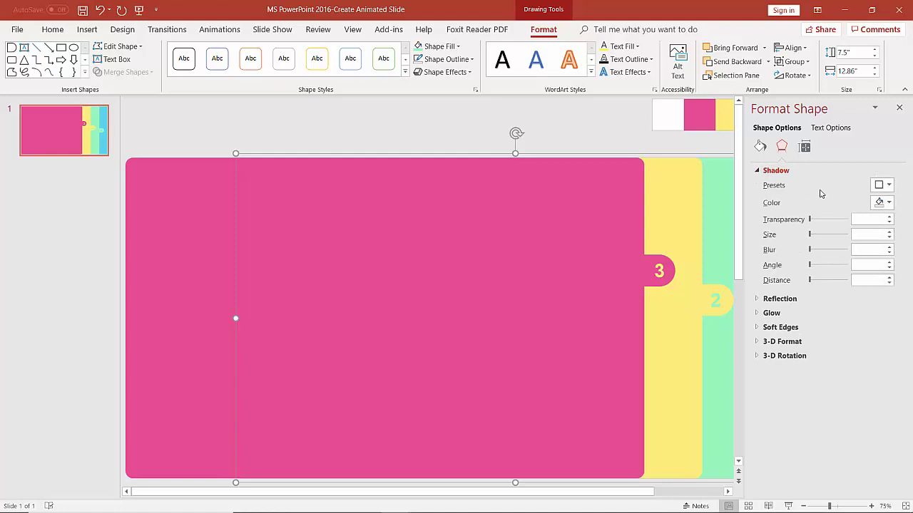
{"action": "left_click", "coordinate": [889, 185]}
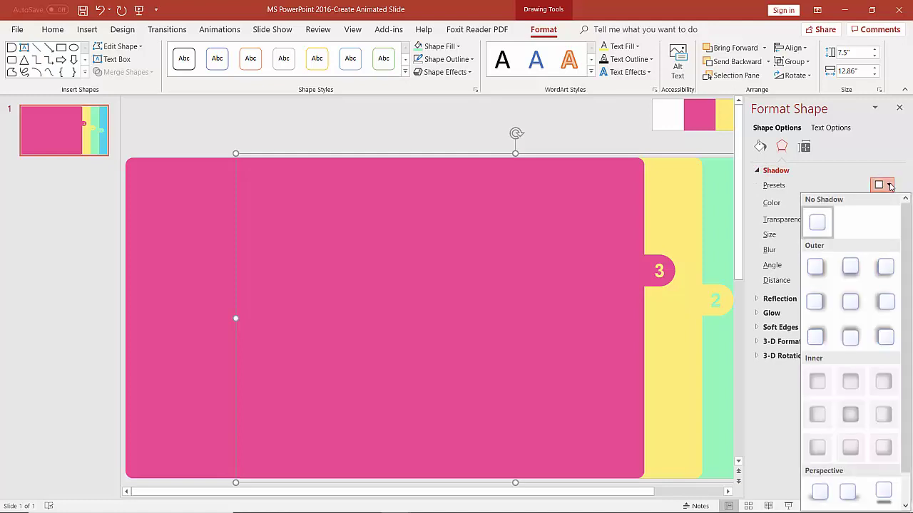
{"action": "scroll", "coordinate": [843, 296], "scroll_direction": "down", "scroll_amount": 1}
{"action": "scroll", "coordinate": [843, 296], "scroll_direction": "up", "scroll_amount": 1}
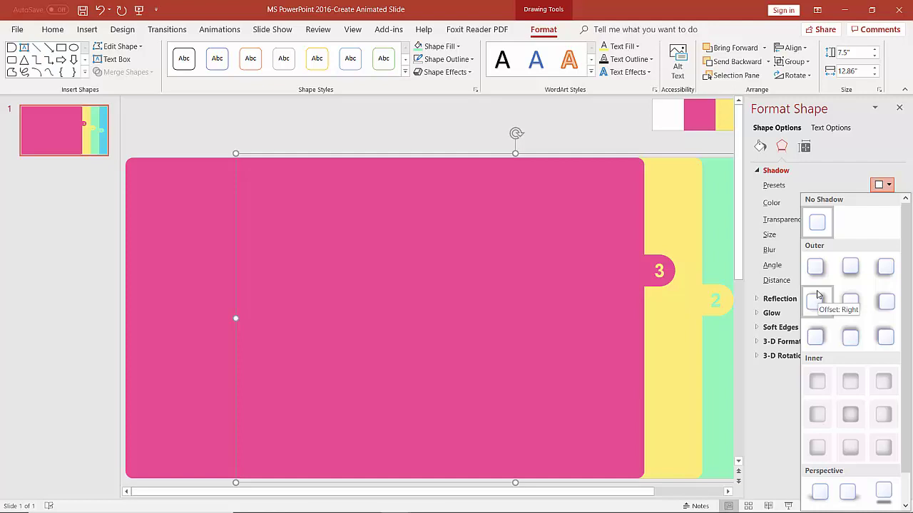
{"action": "left_click", "coordinate": [817, 296]}
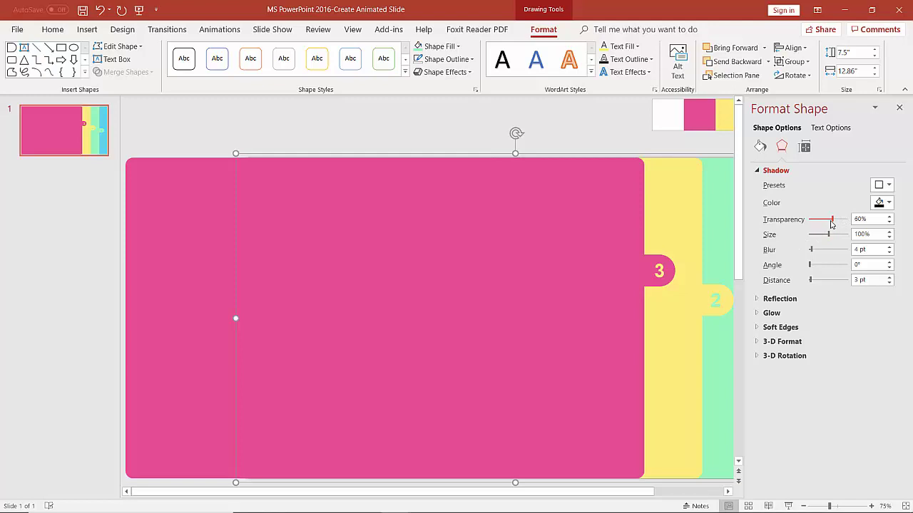
Step: Set the green panel's shadow transparency to 52% and its blur to 18 pt
{"action": "left_click_drag", "start_coordinate": [832, 224], "coordinate": [830, 222]}
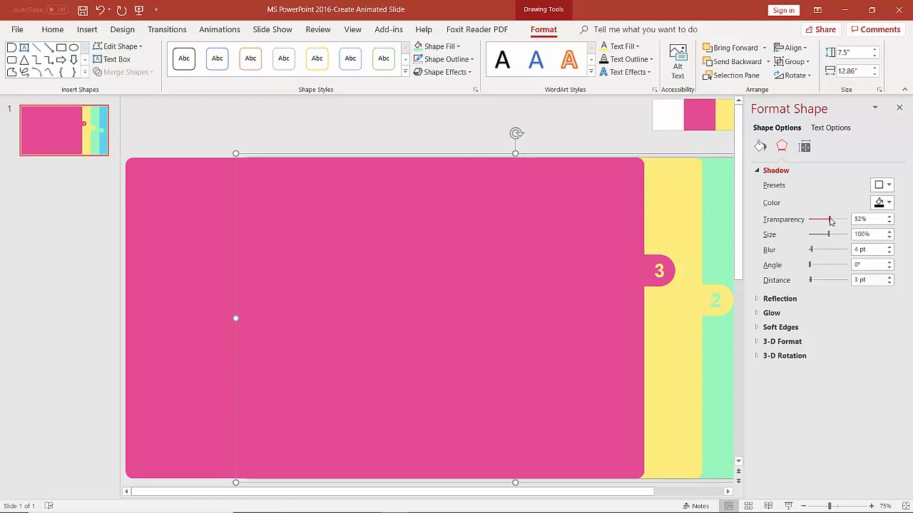
{"action": "left_click", "coordinate": [858, 250]}
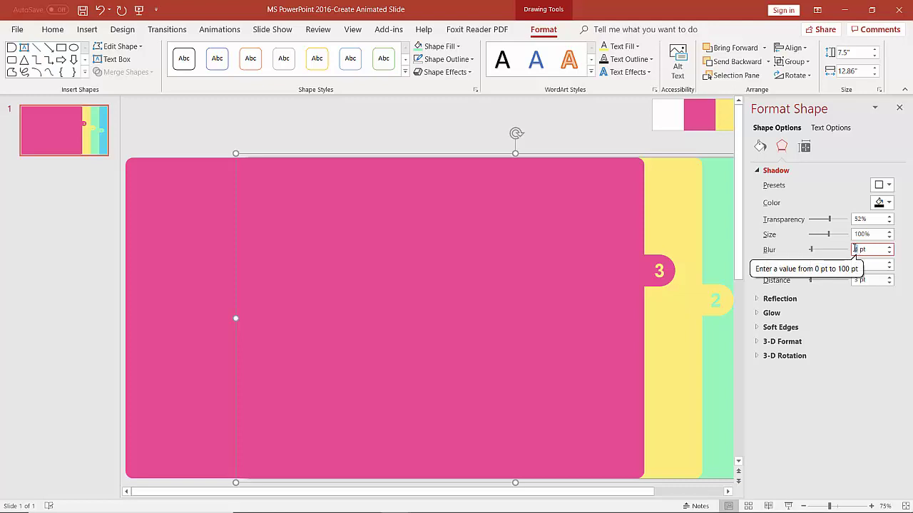
{"action": "type", "text": "1"}
{"action": "key", "text": "Return"}
{"action": "double_click", "coordinate": [855, 248]}
{"action": "double_click", "coordinate": [854, 249]}
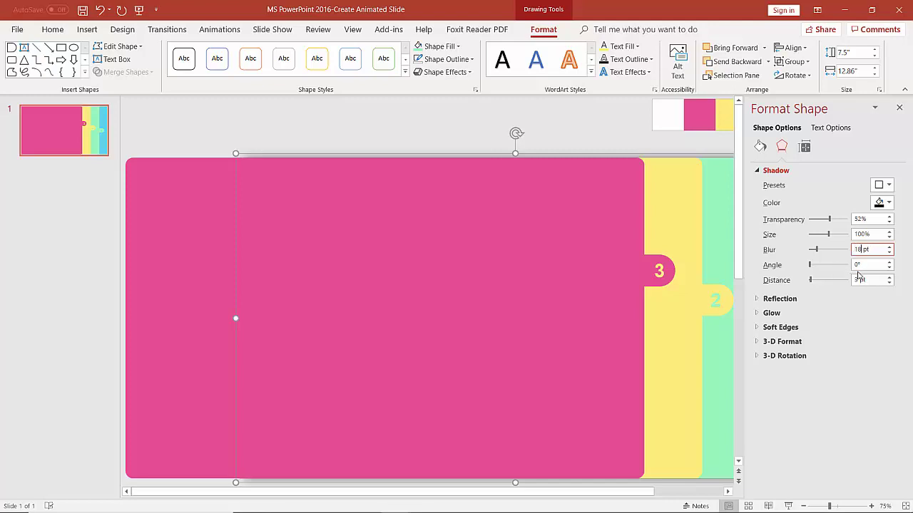
Step: Set the green panel's shadow distance to 7.5 pt and close the shape formatting pane
{"action": "left_click", "coordinate": [890, 277]}
{"action": "left_click", "coordinate": [889, 277]}
{"action": "type", "text": "7.5"}
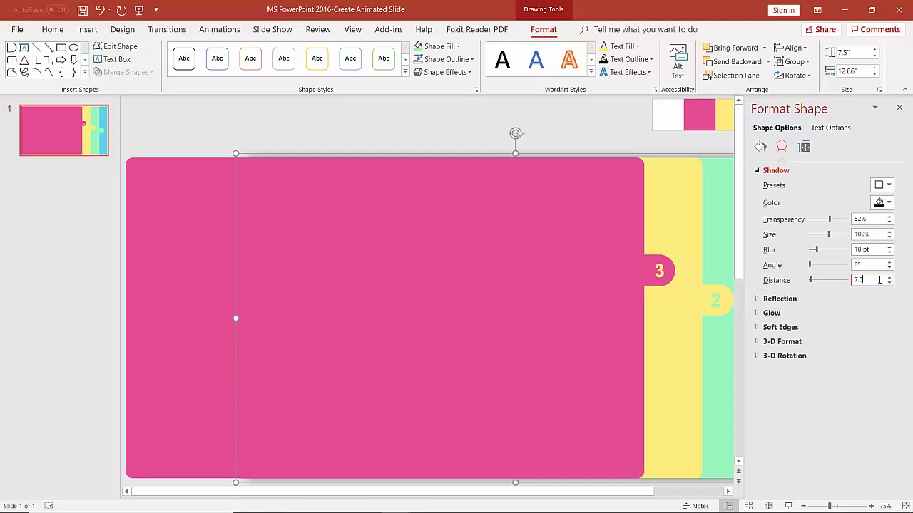
{"action": "key", "text": "Return"}
{"action": "left_click", "coordinate": [899, 107]}
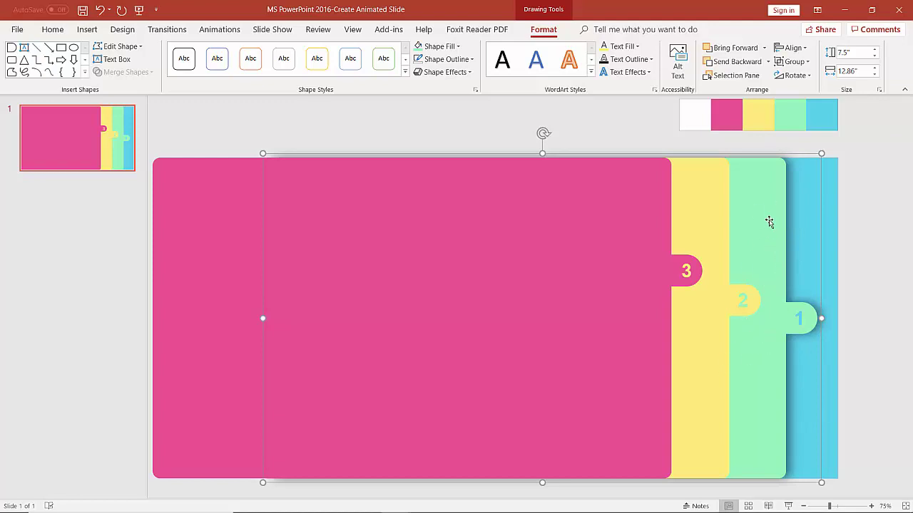
Step: Apply the outer shadow preset Offset: Right to the yellow panel group with tab 2
{"action": "left_click_drag", "start_coordinate": [769, 222], "coordinate": [709, 206]}
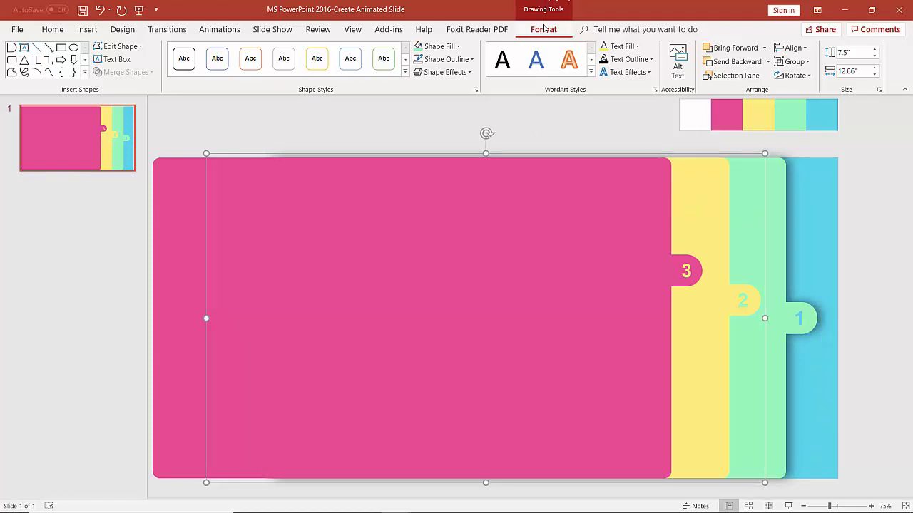
{"action": "left_click", "coordinate": [475, 89]}
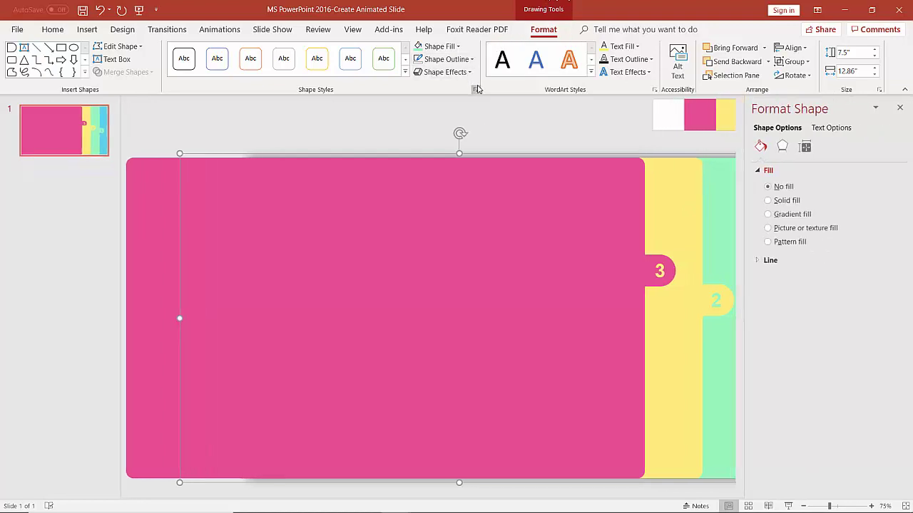
{"action": "left_click", "coordinate": [782, 147]}
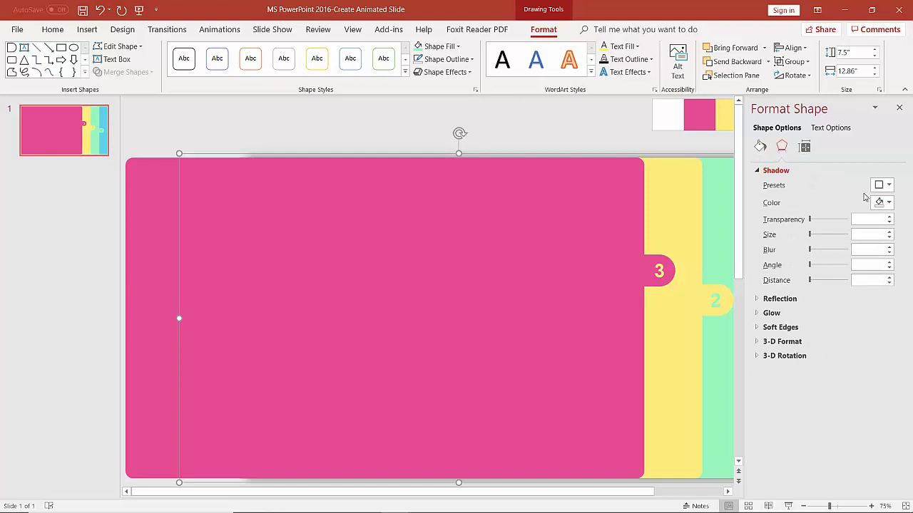
{"action": "left_click", "coordinate": [889, 186]}
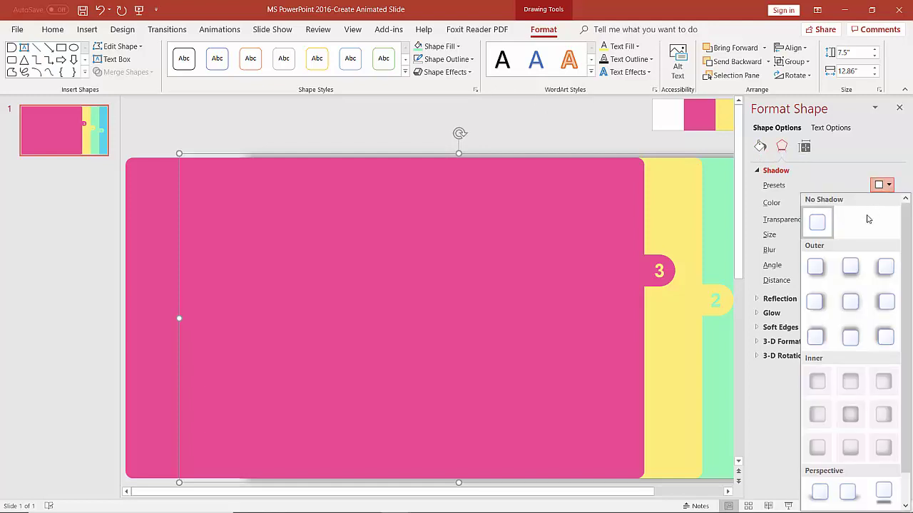
{"action": "left_click", "coordinate": [823, 314]}
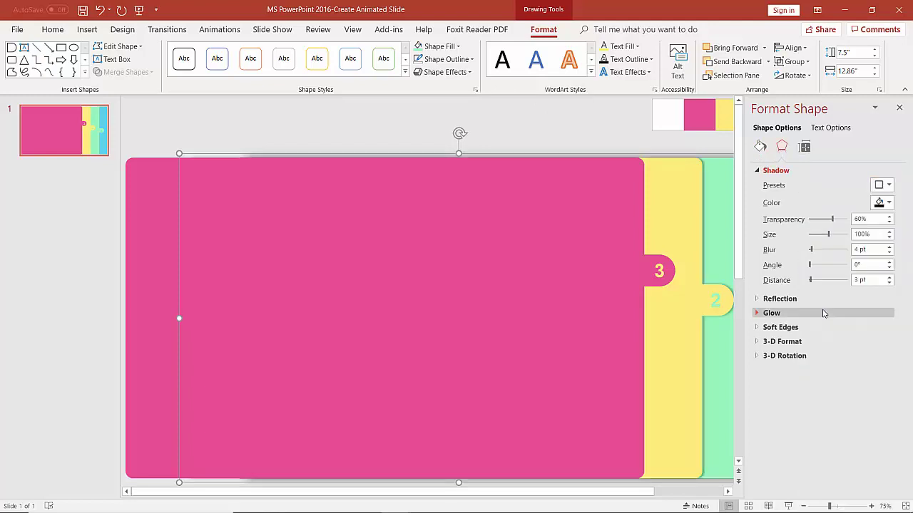
Step: Set the yellow panel's shadow transparency to 52% and its blur to 18 pt
{"action": "left_click_drag", "start_coordinate": [872, 219], "coordinate": [852, 221]}
{"action": "type", "text": "55"}
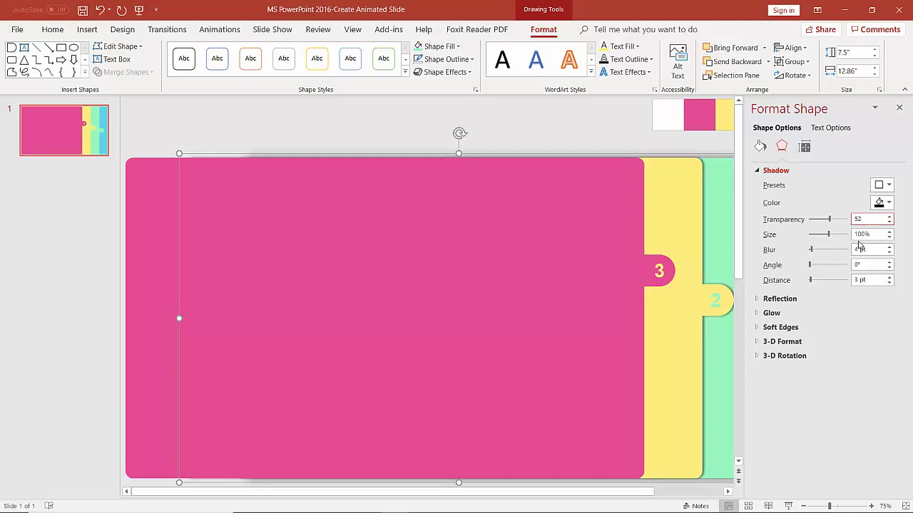
{"action": "left_click_drag", "start_coordinate": [867, 248], "coordinate": [854, 249]}
{"action": "type", "text": "18"}
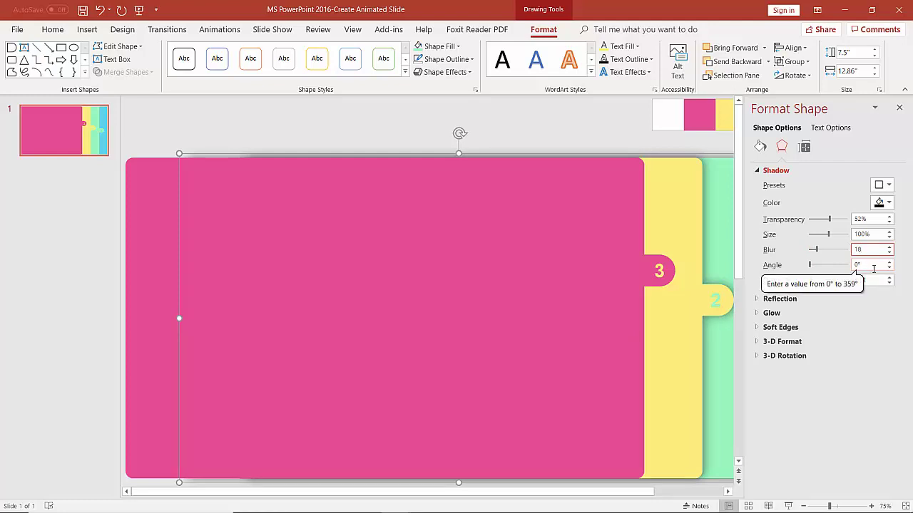
{"action": "key", "text": "Return"}
Step: Set the yellow panel's shadow distance to 7.5 pt
{"action": "left_click_drag", "start_coordinate": [870, 279], "coordinate": [847, 275]}
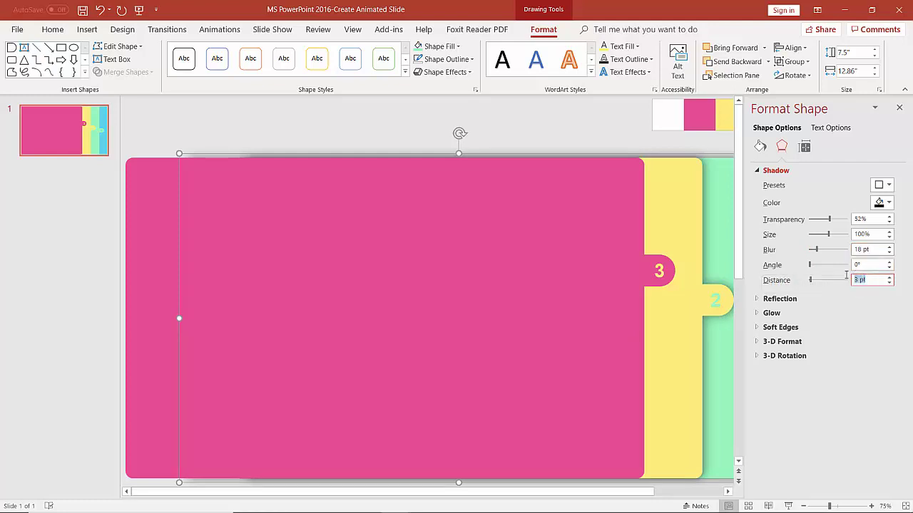
{"action": "type", "text": "7.5"}
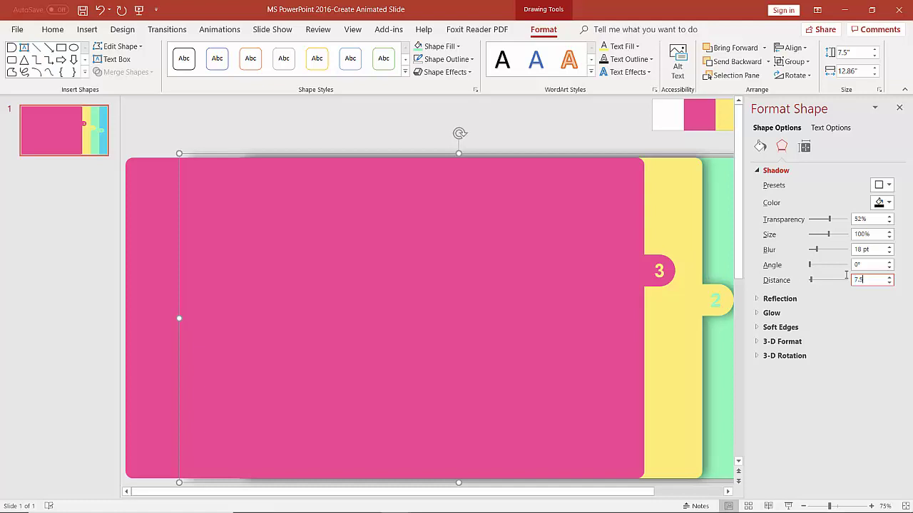
{"action": "key", "text": "Return"}
Step: Apply the outer shadow preset Offset: Right to the pink panel group with tab 3
{"action": "left_click", "coordinate": [608, 225]}
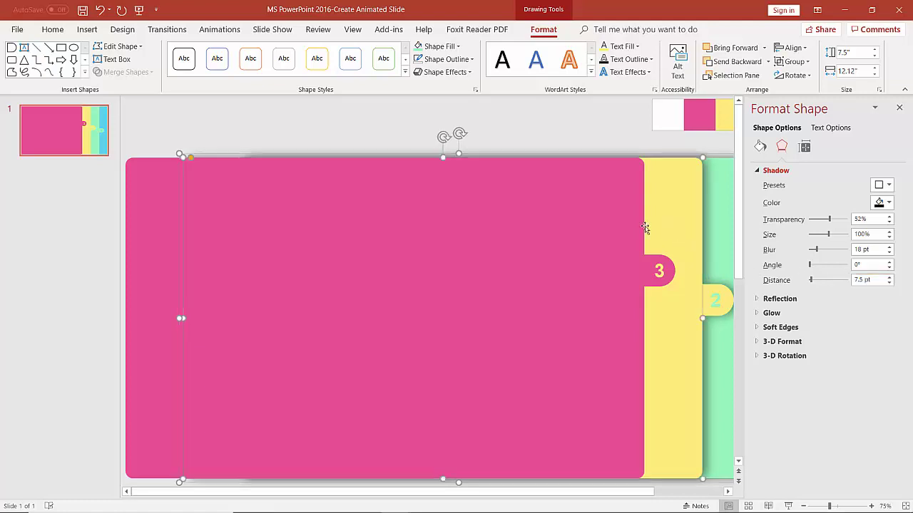
{"action": "left_click", "coordinate": [883, 186]}
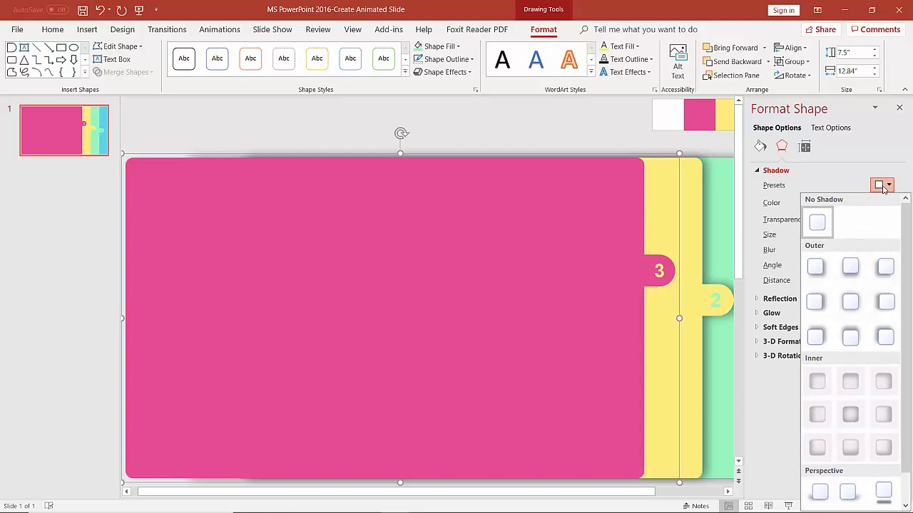
{"action": "left_click", "coordinate": [822, 303]}
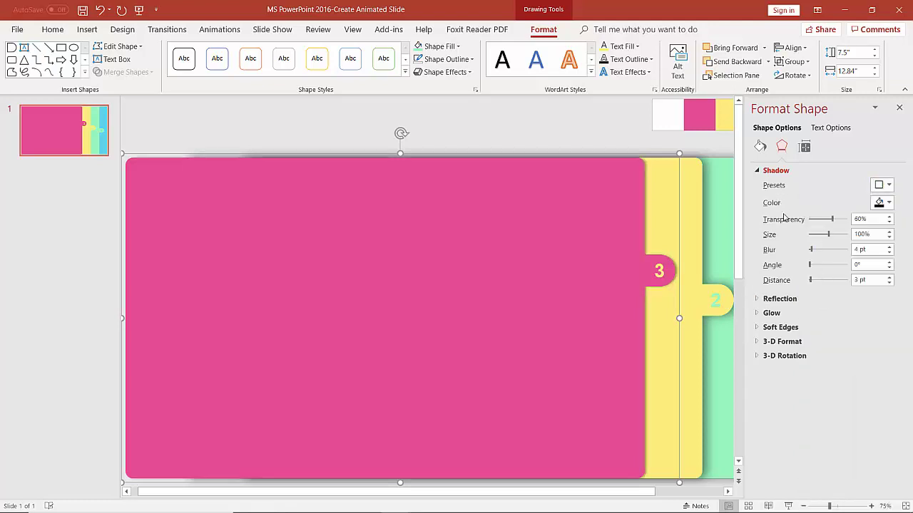
Step: Set the pink panel's shadow transparency to 52% and its blur to 18 pt
{"action": "left_click", "coordinate": [833, 219]}
{"action": "type", "text": "52"}
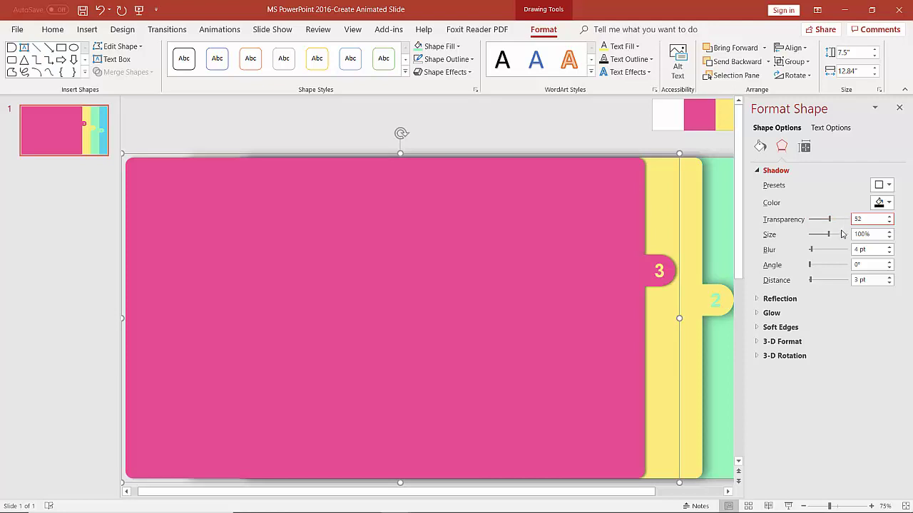
{"action": "left_click", "coordinate": [877, 250]}
{"action": "type", "text": "18"}
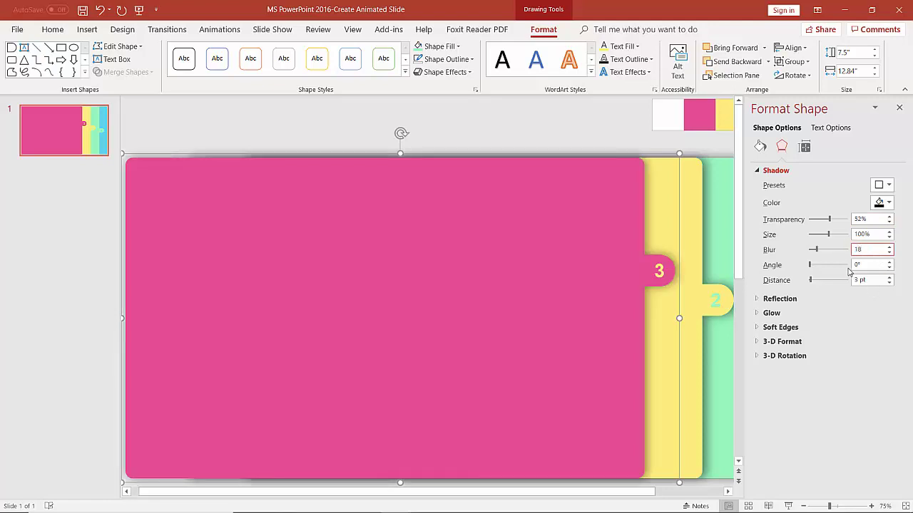
Step: Set the pink panel's shadow distance to 7.5 pt, then close the shape formatting pane and deselect the panel
{"action": "left_click", "coordinate": [872, 279]}
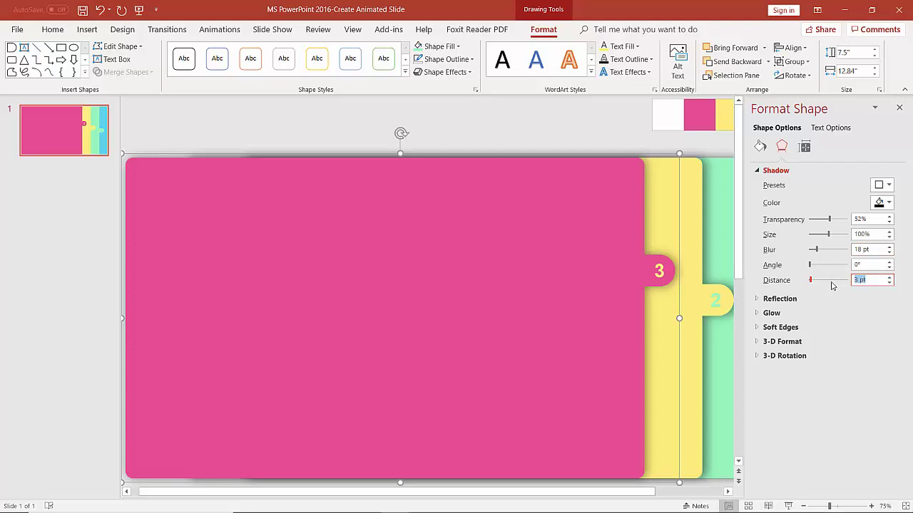
{"action": "type", "text": "7.5"}
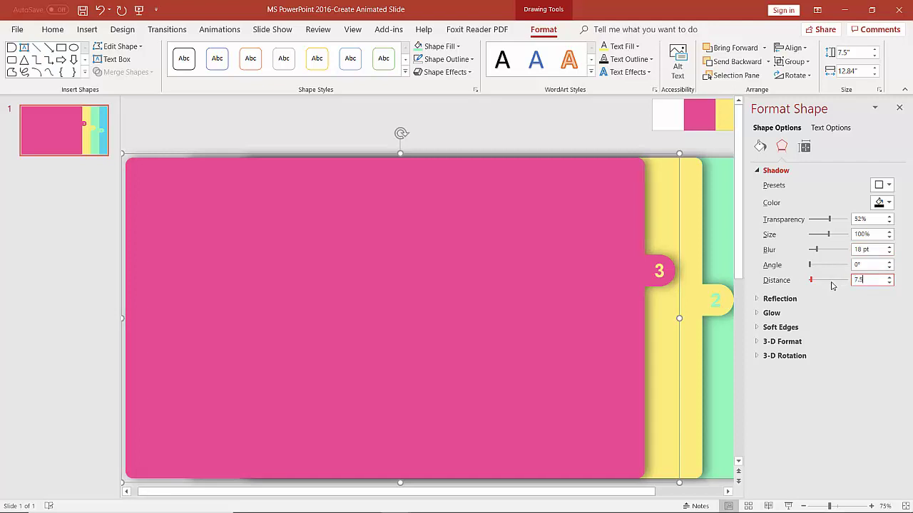
{"action": "key", "text": "Return"}
{"action": "left_click", "coordinate": [898, 110]}
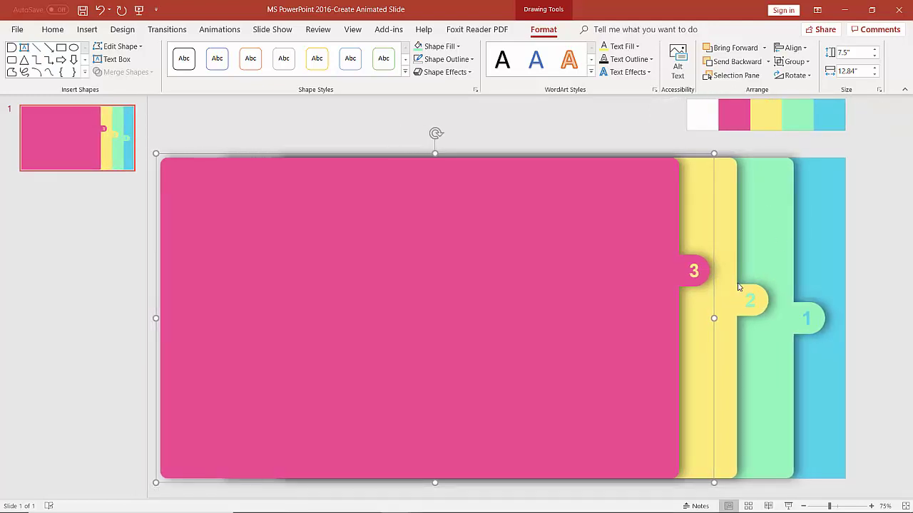
{"action": "left_click", "coordinate": [862, 474]}
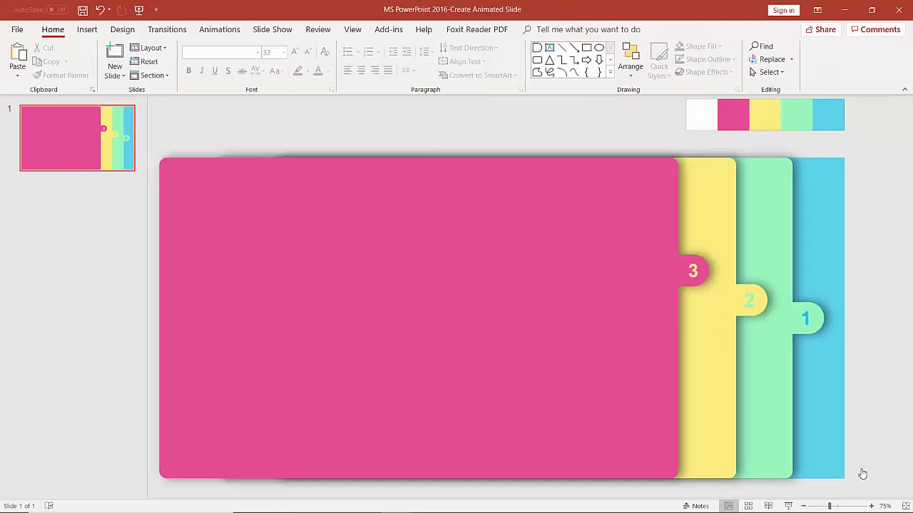
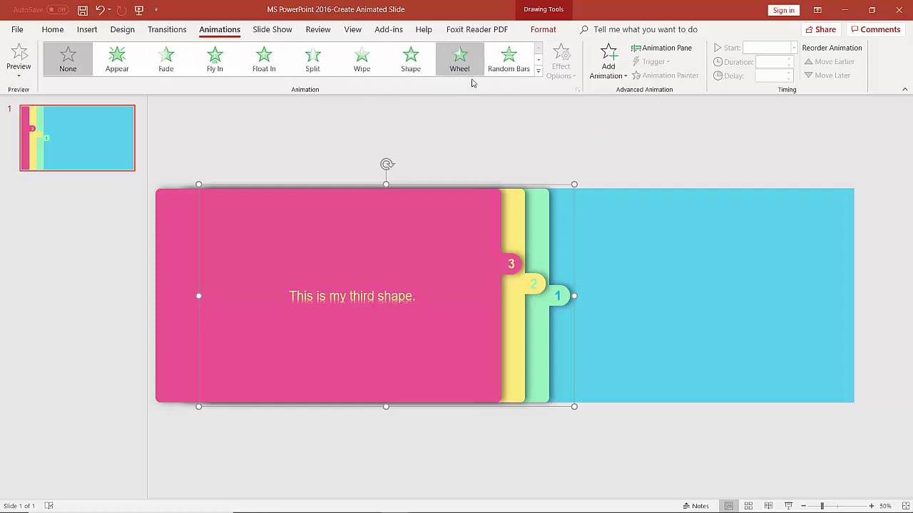
Step: Apply a Lines motion path with direction Right to the green panel group and extend its end point horizontally over the blue background
{"action": "left_click", "coordinate": [537, 76]}
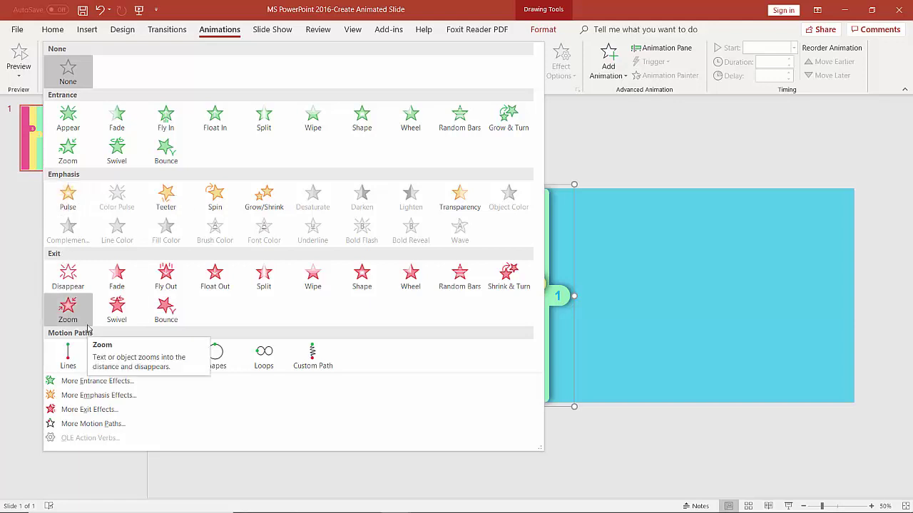
{"action": "left_click", "coordinate": [68, 356]}
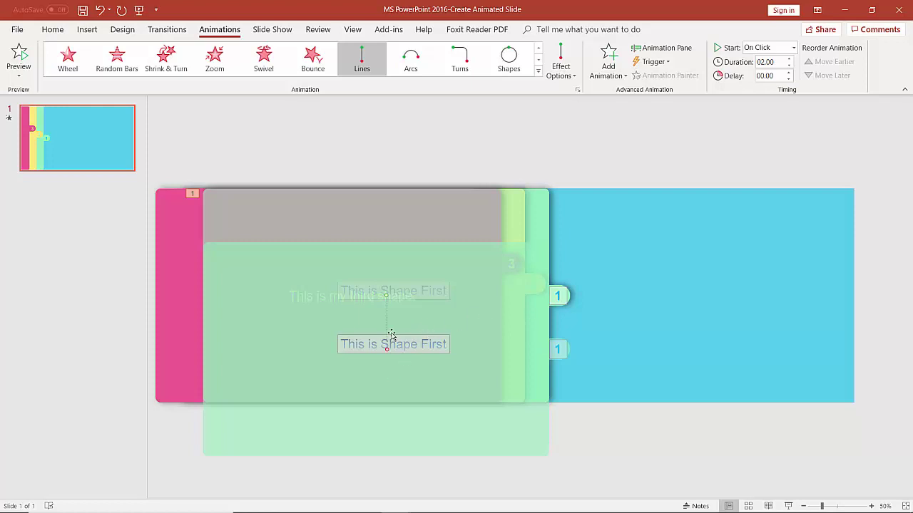
{"action": "left_click", "coordinate": [561, 75]}
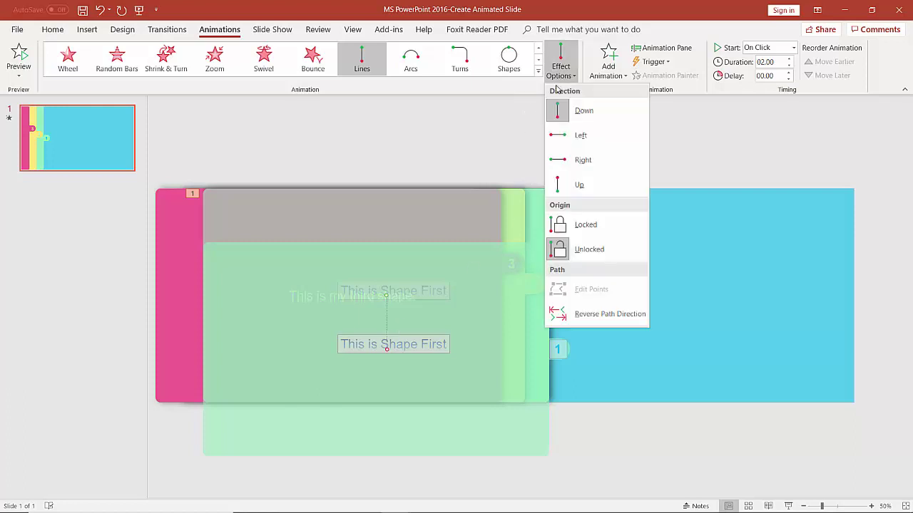
{"action": "left_click", "coordinate": [573, 163]}
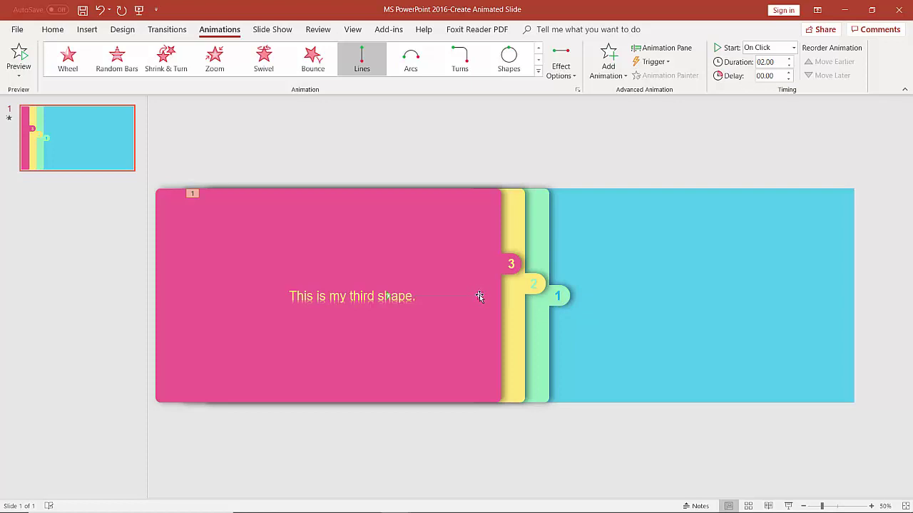
{"action": "left_click_drag", "start_coordinate": [479, 297], "coordinate": [656, 289]}
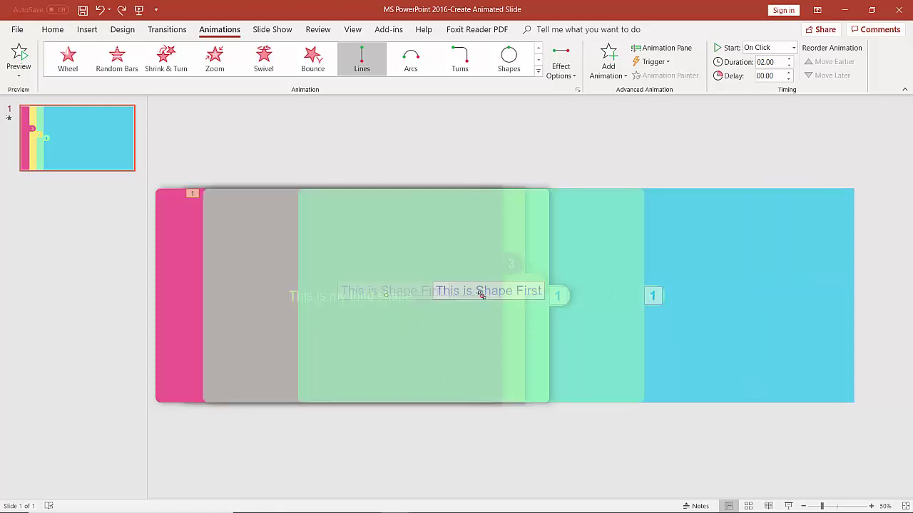
{"action": "left_click_drag", "start_coordinate": [480, 295], "coordinate": [658, 296]}
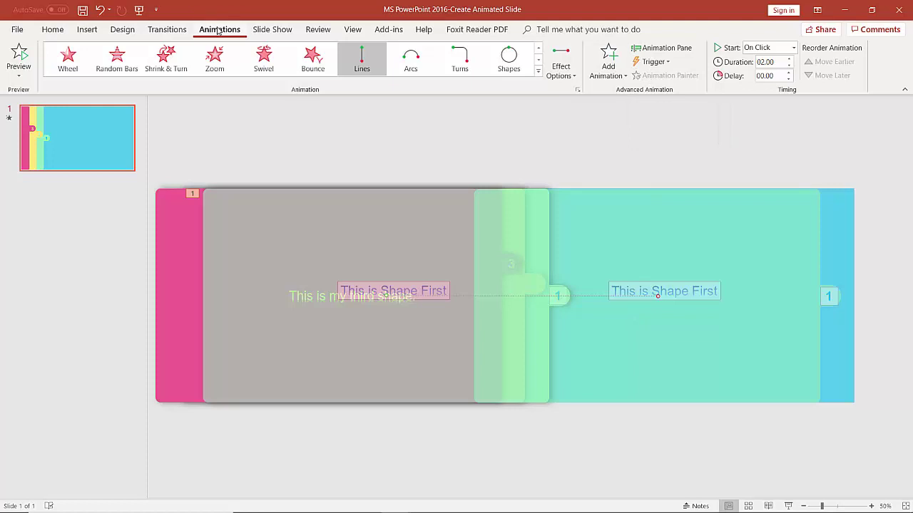
Step: Open the Animation Pane and play the green panel's motion path animation
{"action": "left_click", "coordinate": [642, 48]}
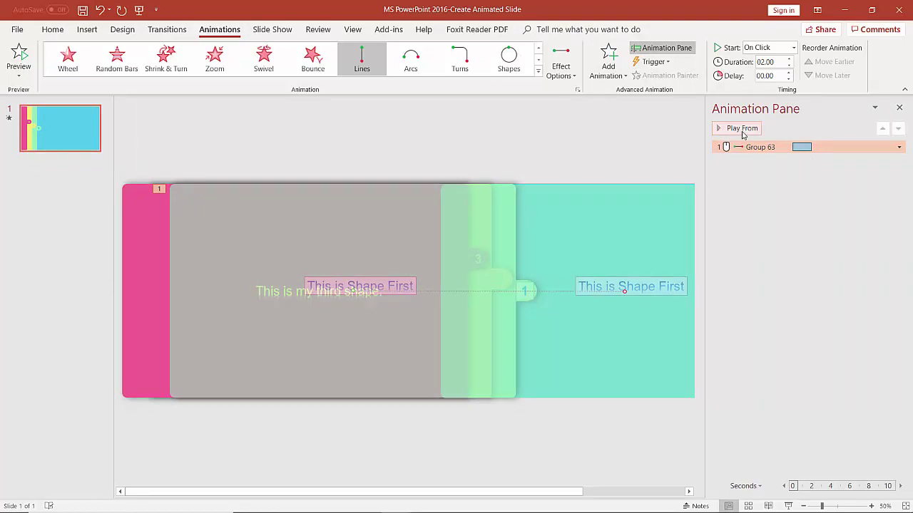
{"action": "left_click", "coordinate": [741, 130]}
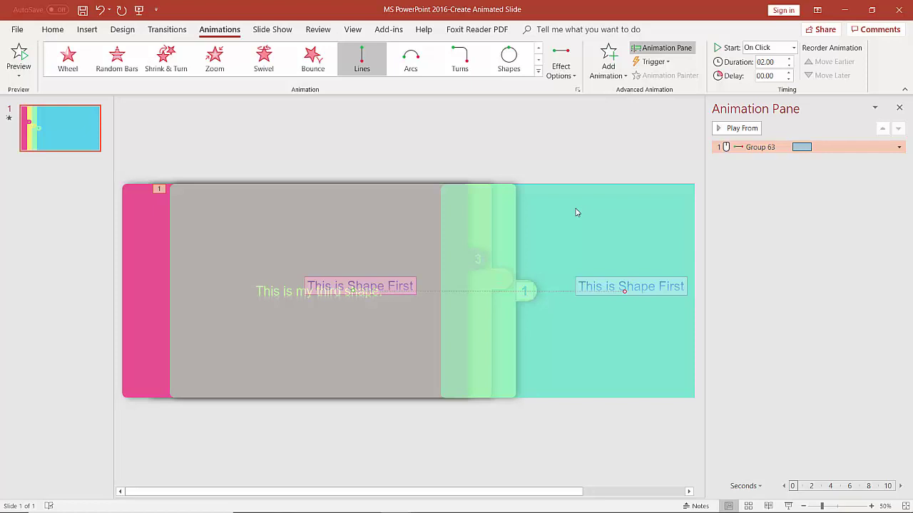
{"action": "left_click", "coordinate": [577, 212]}
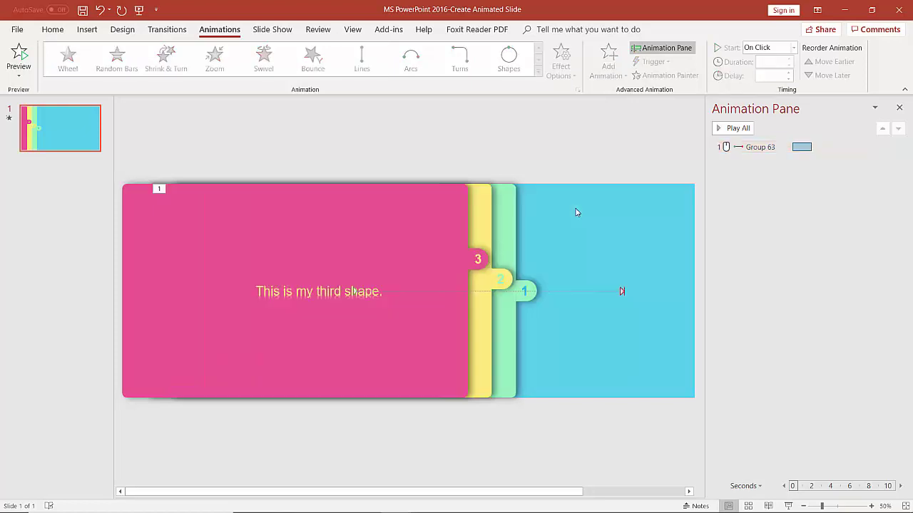
Step: Apply a Lines motion path with direction Right to the yellow panel group with tab 2
{"action": "left_click", "coordinate": [506, 224]}
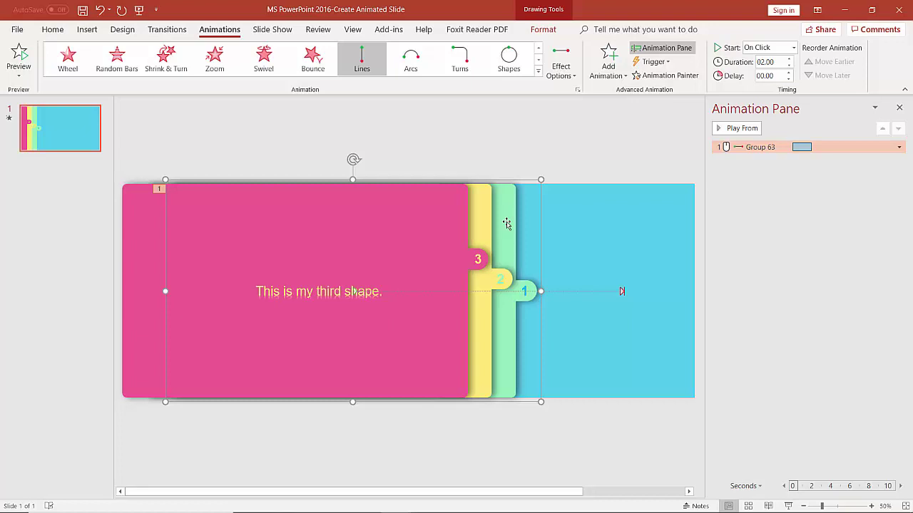
{"action": "left_click", "coordinate": [483, 209]}
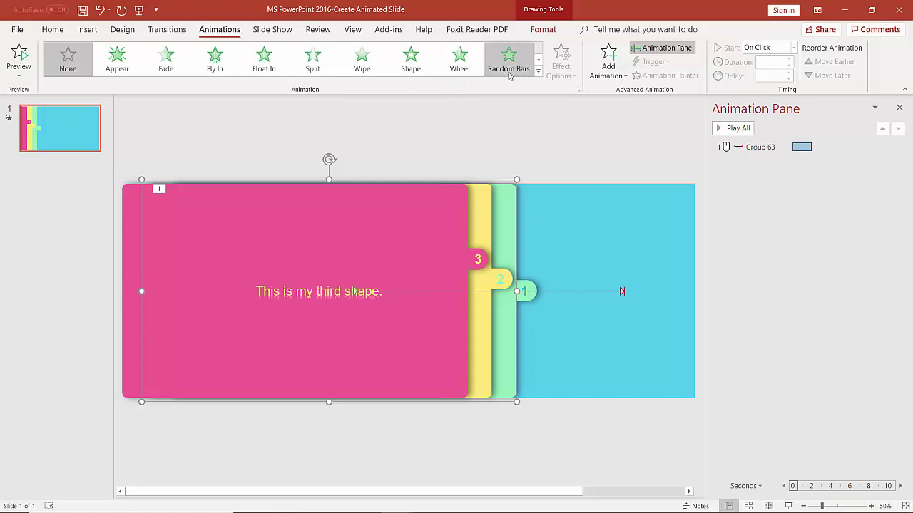
{"action": "left_click", "coordinate": [538, 72]}
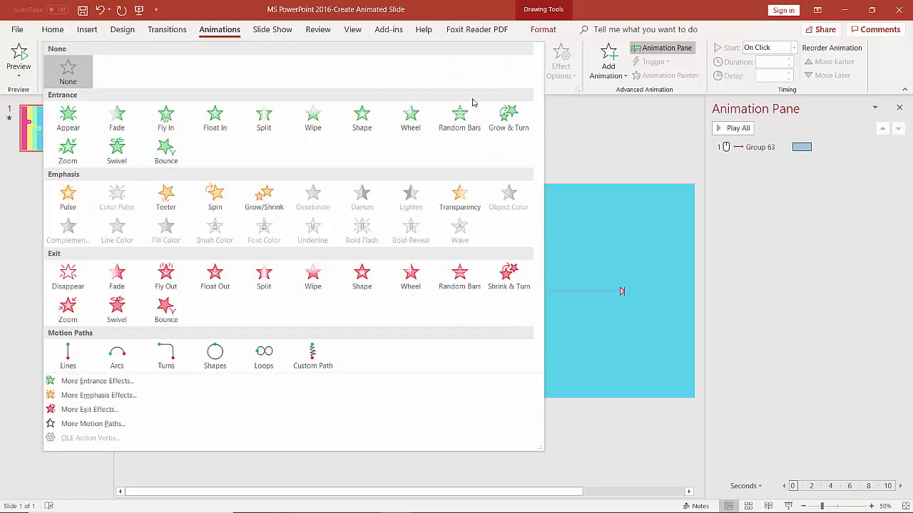
{"action": "left_click", "coordinate": [68, 357]}
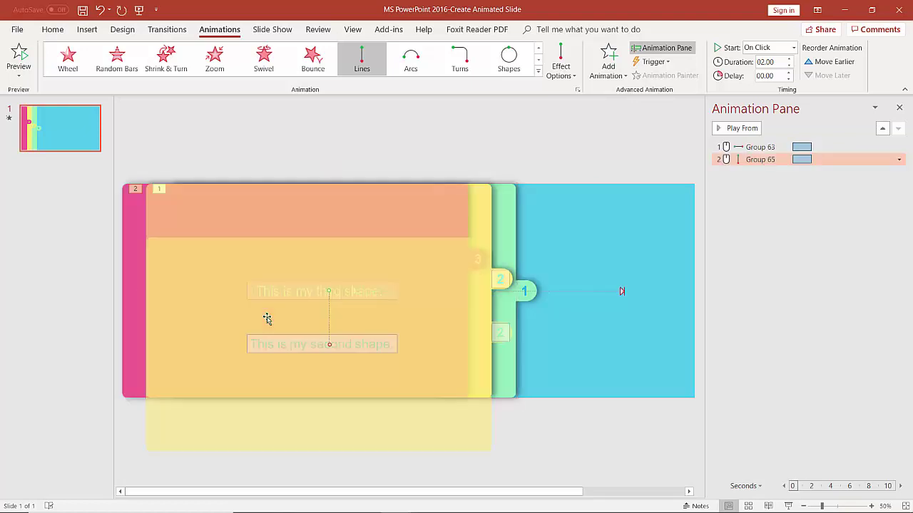
{"action": "left_click", "coordinate": [563, 77]}
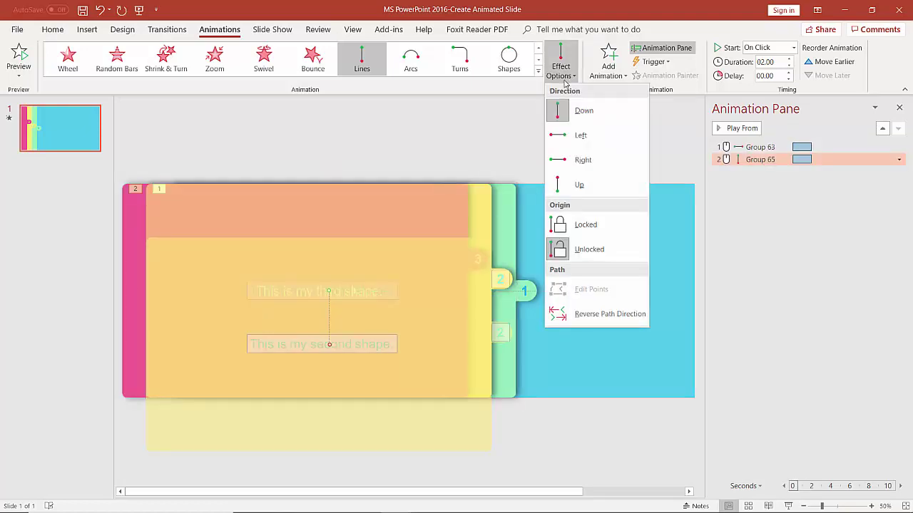
{"action": "left_click", "coordinate": [576, 162]}
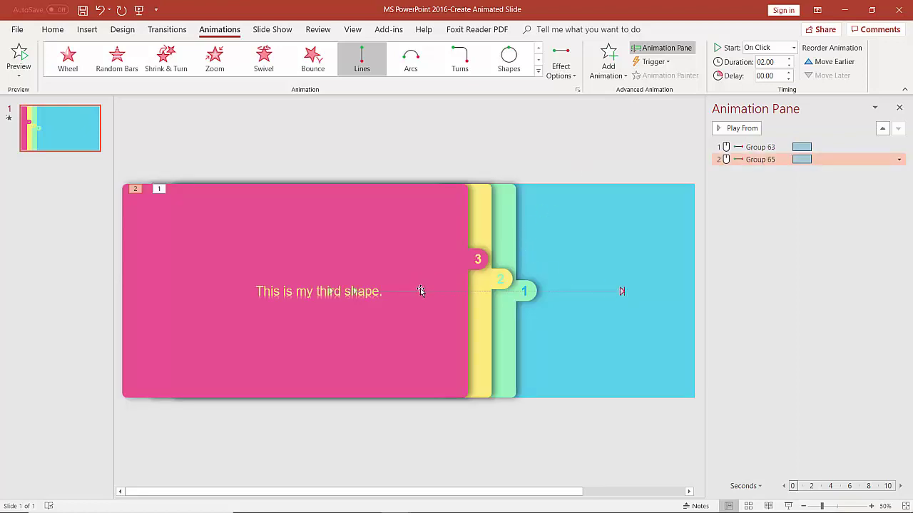
Step: Extend the end point of the yellow panel's motion path horizontally to the end of the green panel's path
{"action": "left_click", "coordinate": [422, 291]}
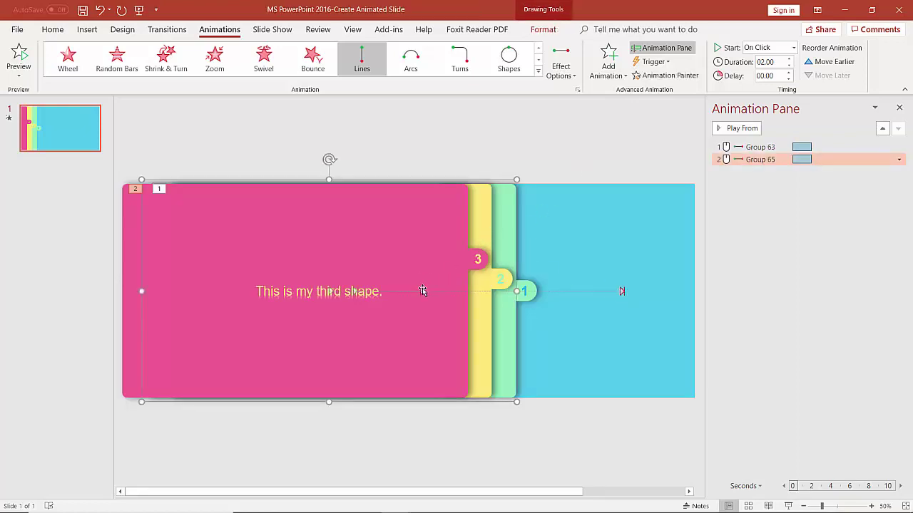
{"action": "left_click", "coordinate": [420, 290]}
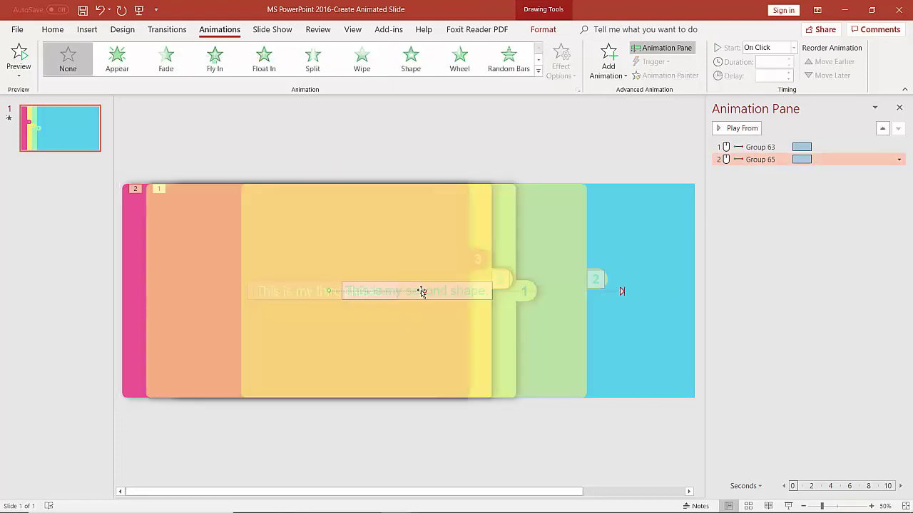
{"action": "left_click_drag", "start_coordinate": [421, 291], "coordinate": [623, 290]}
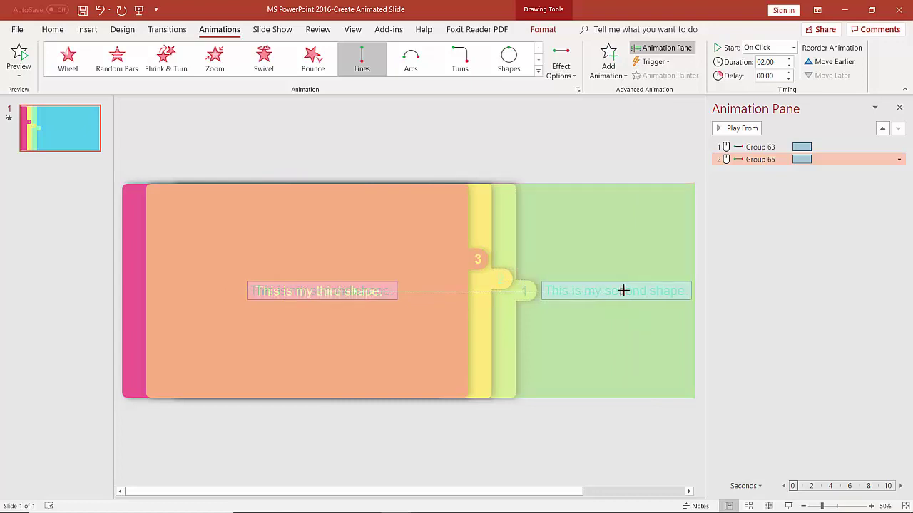
{"action": "left_click_drag", "start_coordinate": [624, 290], "coordinate": [623, 291]}
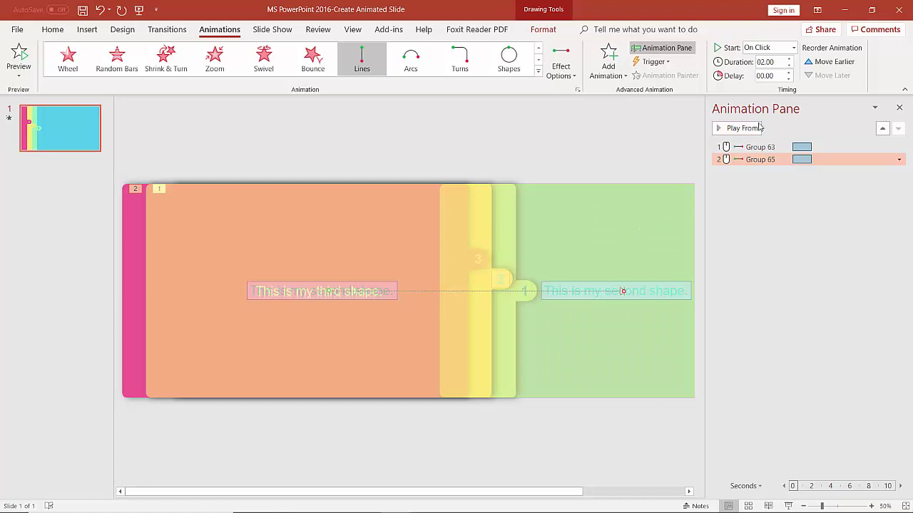
Step: Preview the yellow panel's animation, shorten its motion path to end slightly before the green panel's path, and replay it
{"action": "left_click", "coordinate": [741, 128]}
{"action": "left_click_drag", "start_coordinate": [624, 291], "coordinate": [603, 290]}
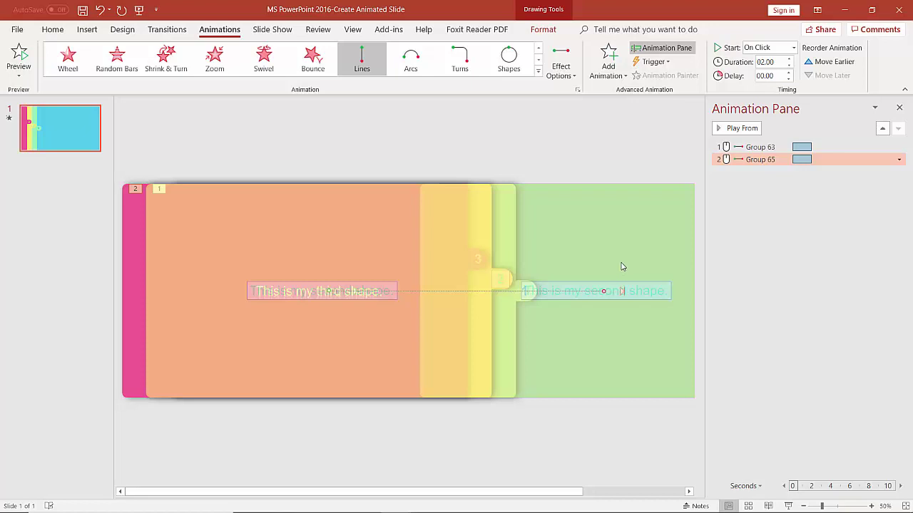
{"action": "left_click", "coordinate": [731, 132]}
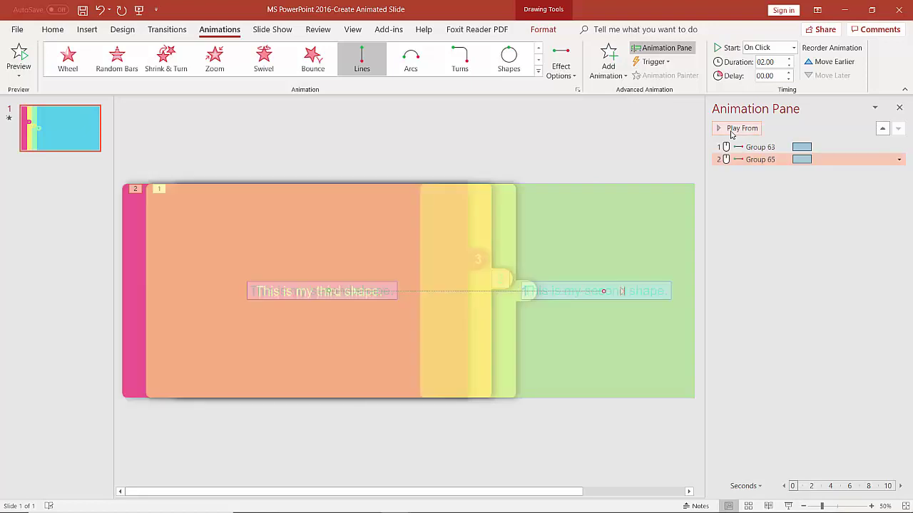
{"action": "left_click", "coordinate": [338, 227]}
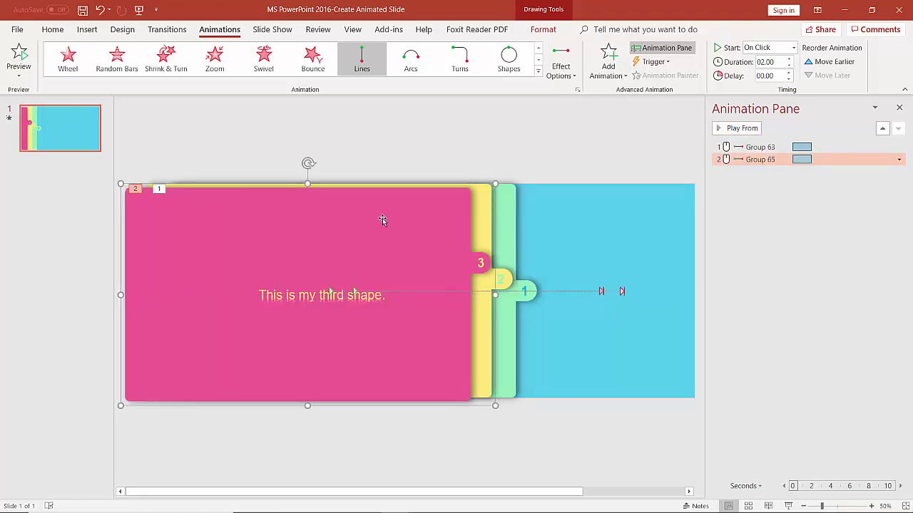
{"action": "key", "text": "Left"}
{"action": "key", "text": "Up"}
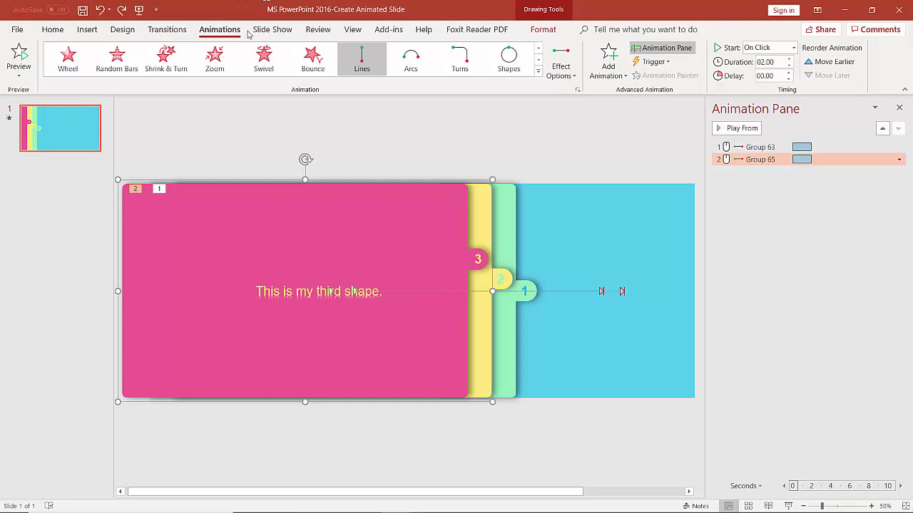
{"action": "left_click", "coordinate": [357, 60]}
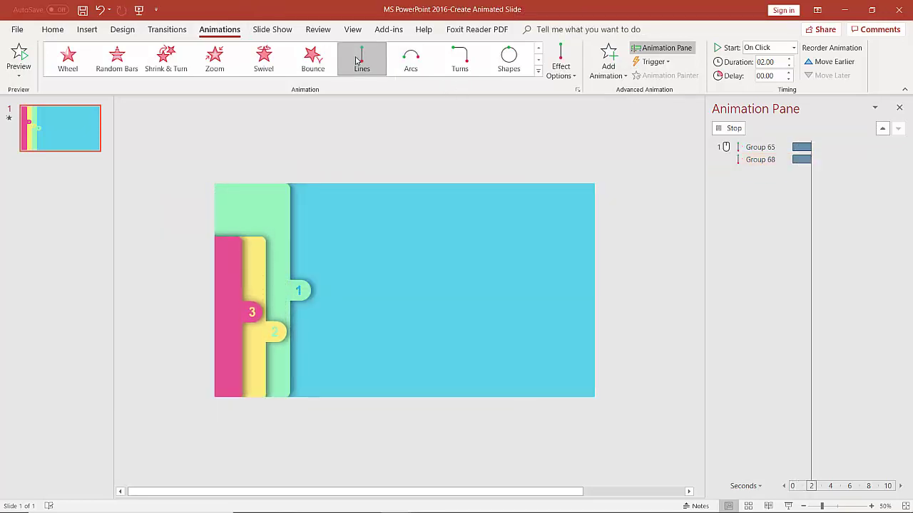
{"action": "left_click", "coordinate": [560, 75]}
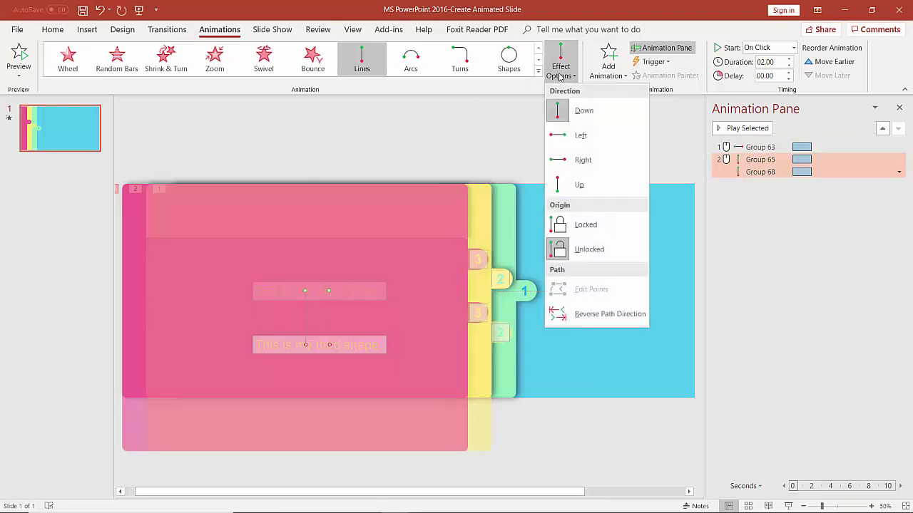
{"action": "left_click", "coordinate": [579, 161]}
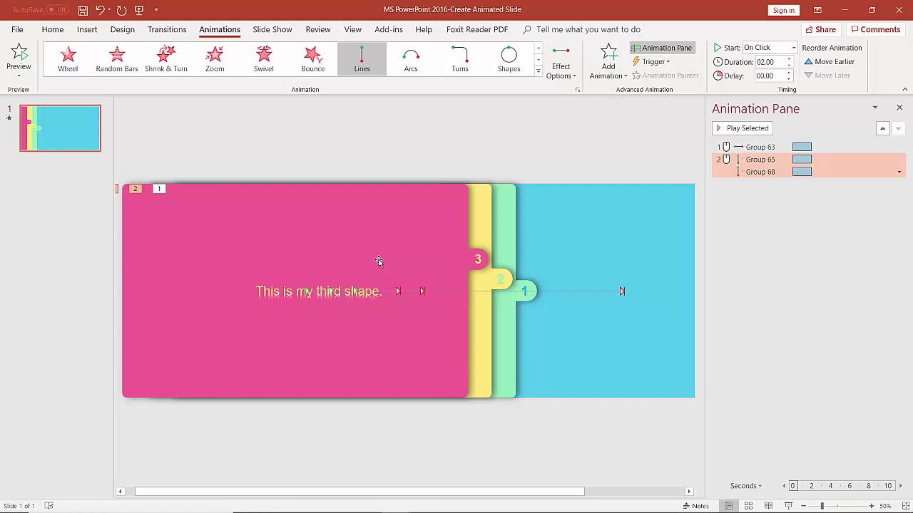
{"action": "left_click_drag", "start_coordinate": [379, 262], "coordinate": [361, 311]}
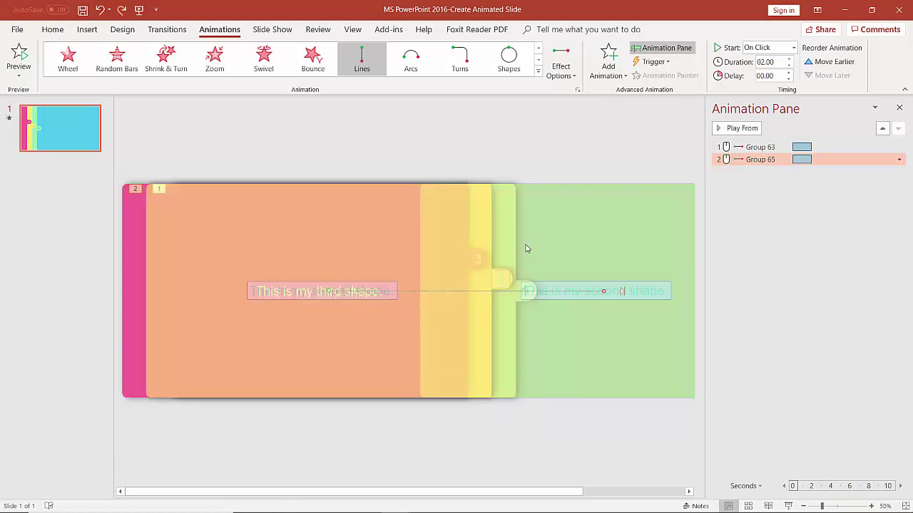
{"action": "left_click", "coordinate": [603, 234]}
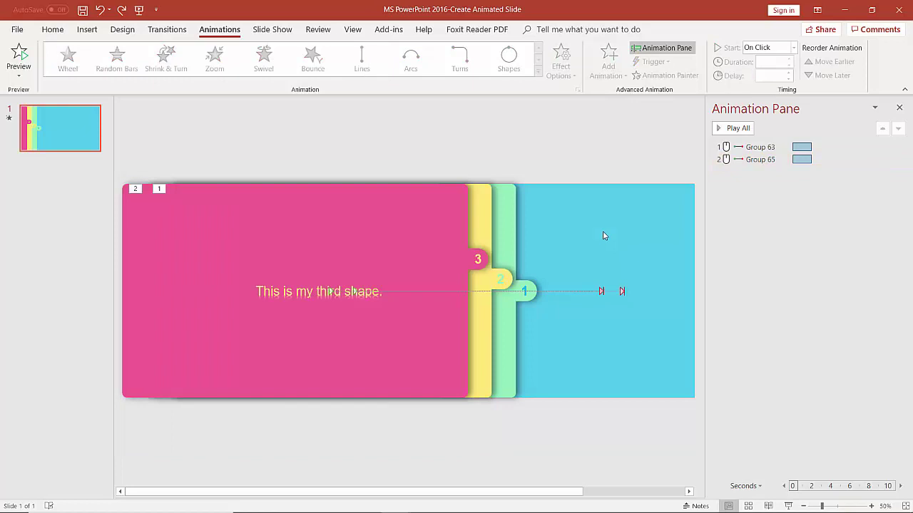
Step: Apply a Lines motion path with direction Right to the pink panel group with tab 3
{"action": "left_click", "coordinate": [442, 257]}
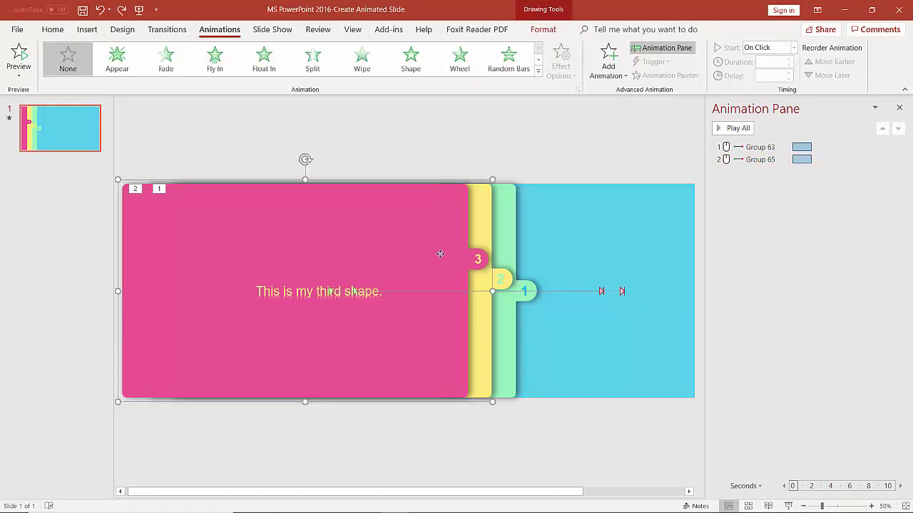
{"action": "left_click", "coordinate": [538, 71]}
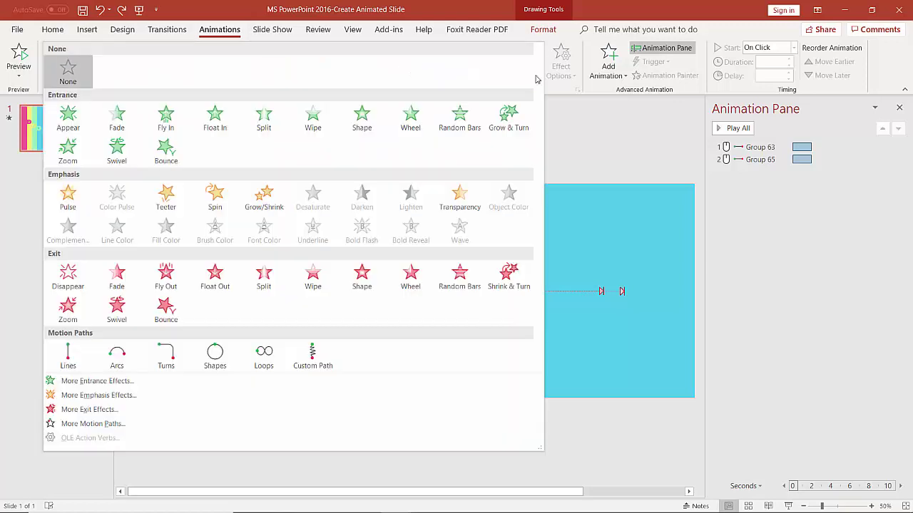
{"action": "left_click", "coordinate": [68, 356]}
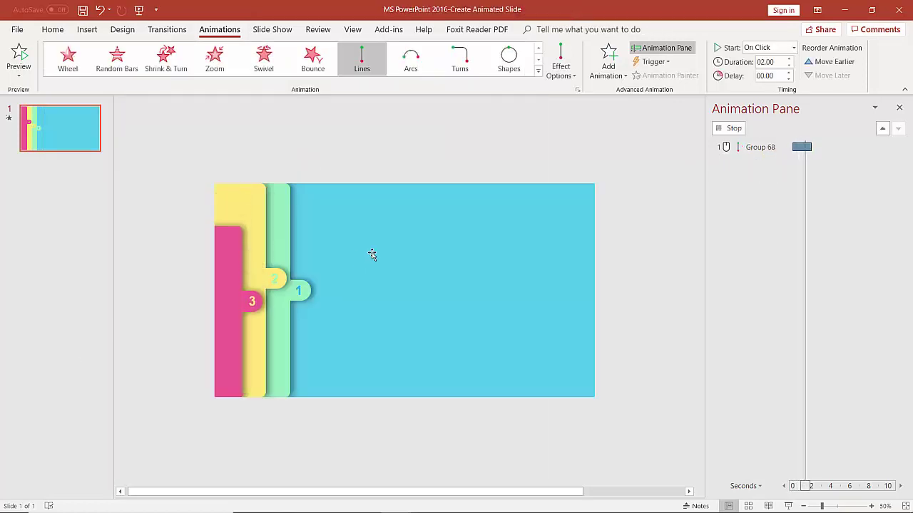
{"action": "left_click", "coordinate": [568, 79]}
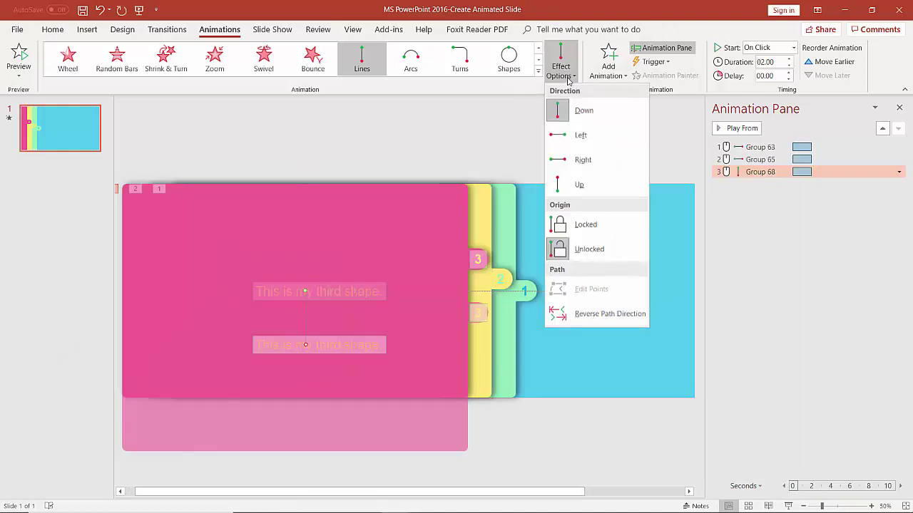
{"action": "left_click", "coordinate": [572, 160]}
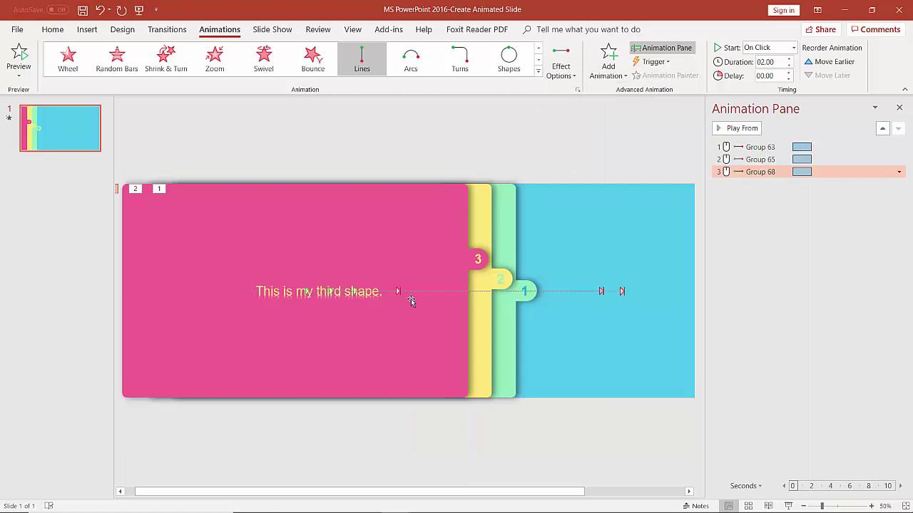
Step: Extend the end point of the pink panel's motion path to slightly before the end of the yellow panel's path
{"action": "left_click", "coordinate": [399, 292]}
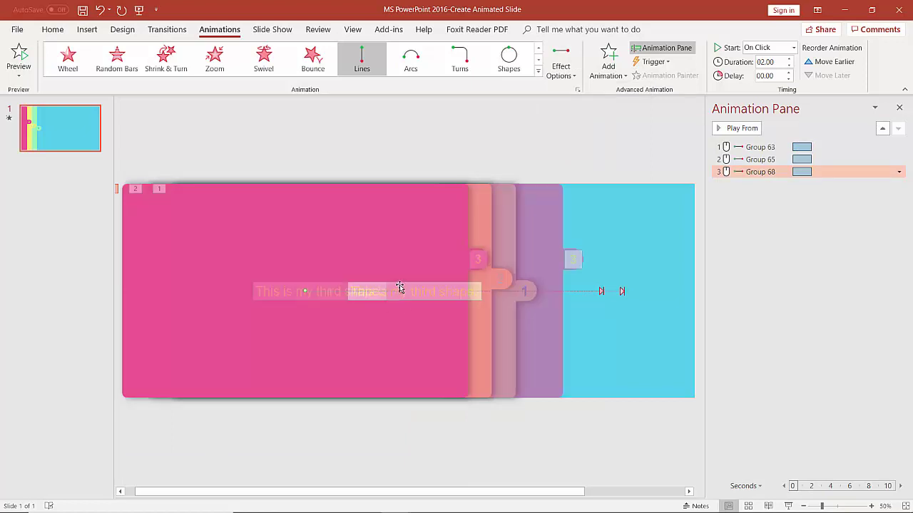
{"action": "left_click_drag", "start_coordinate": [402, 292], "coordinate": [578, 286]}
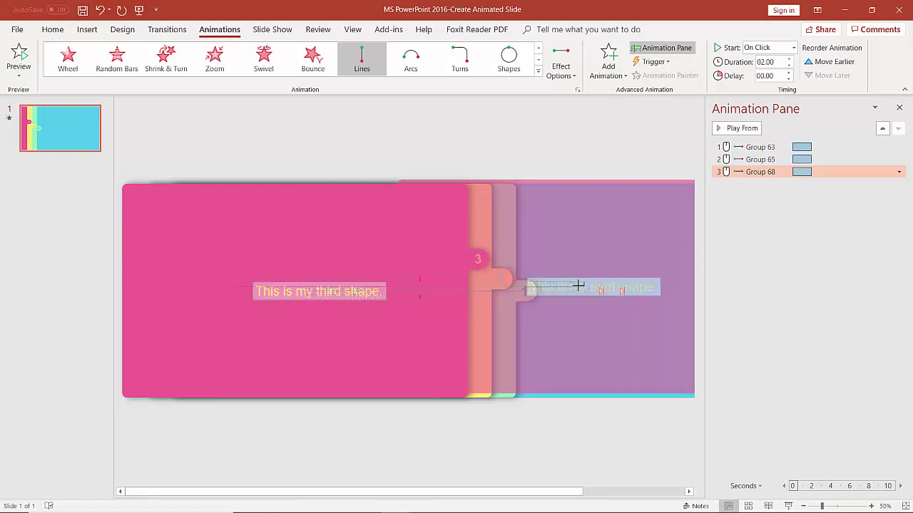
{"action": "left_click", "coordinate": [598, 244]}
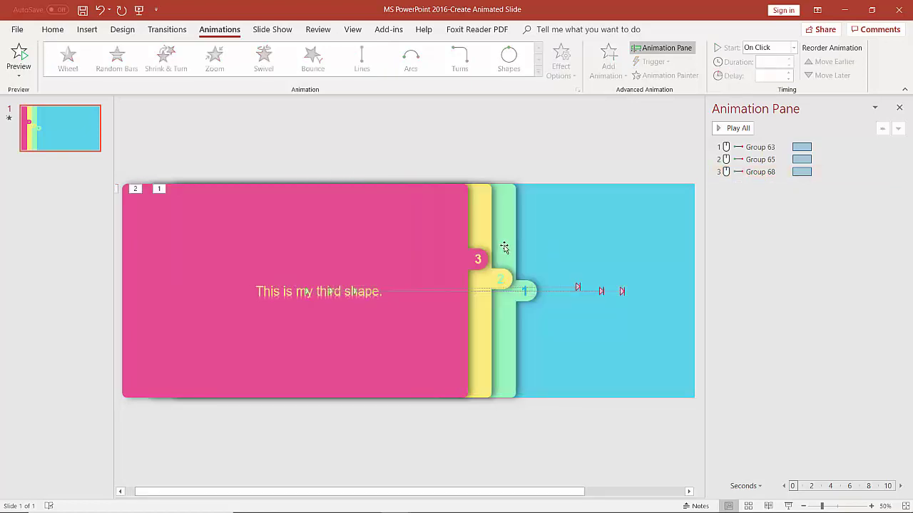
Step: Set the green panel's motion path animation to start After Previous
{"action": "left_click", "coordinate": [504, 245]}
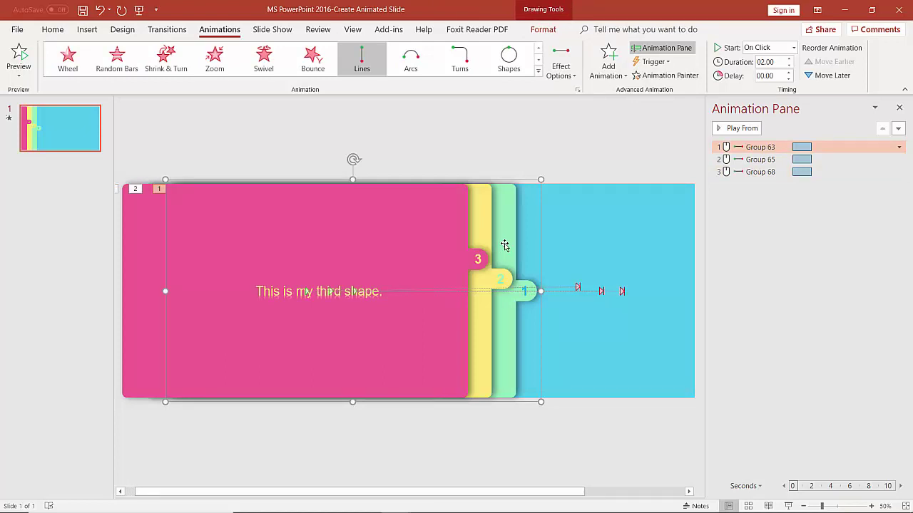
{"action": "left_click", "coordinate": [795, 47]}
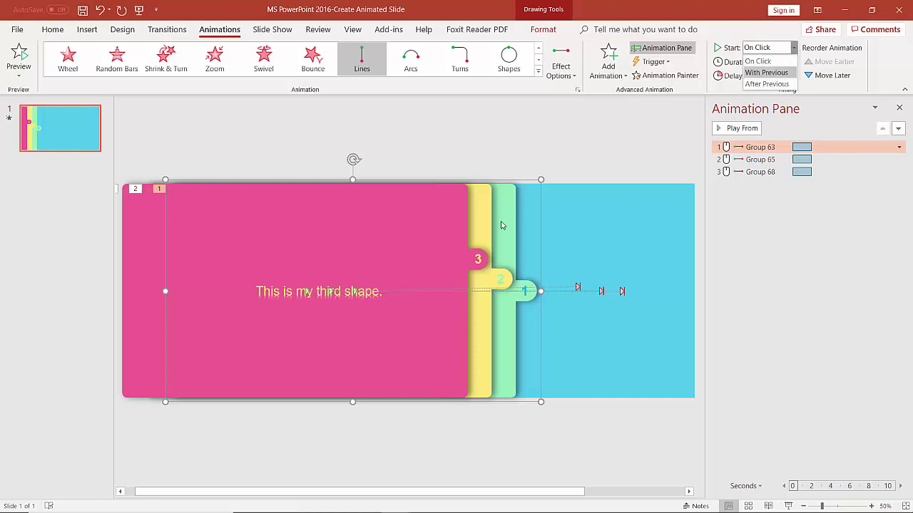
{"action": "key", "text": "Escape"}
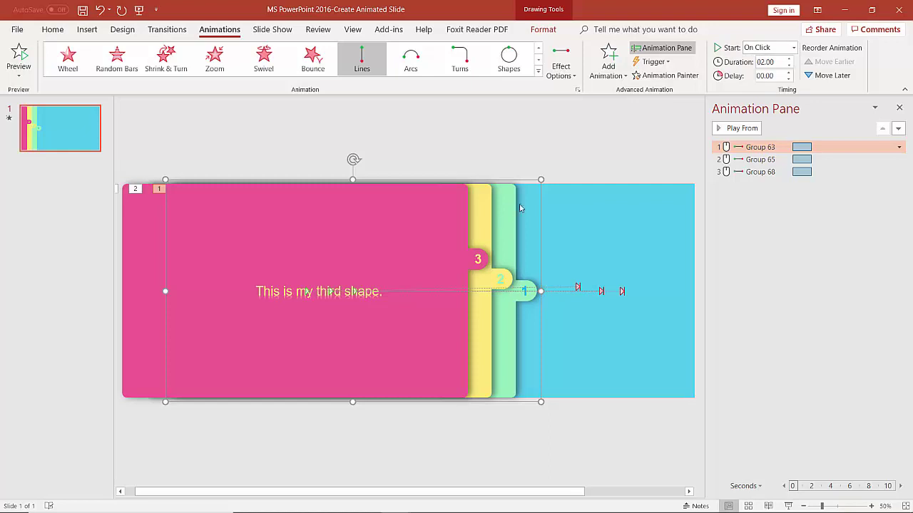
{"action": "left_click", "coordinate": [793, 48]}
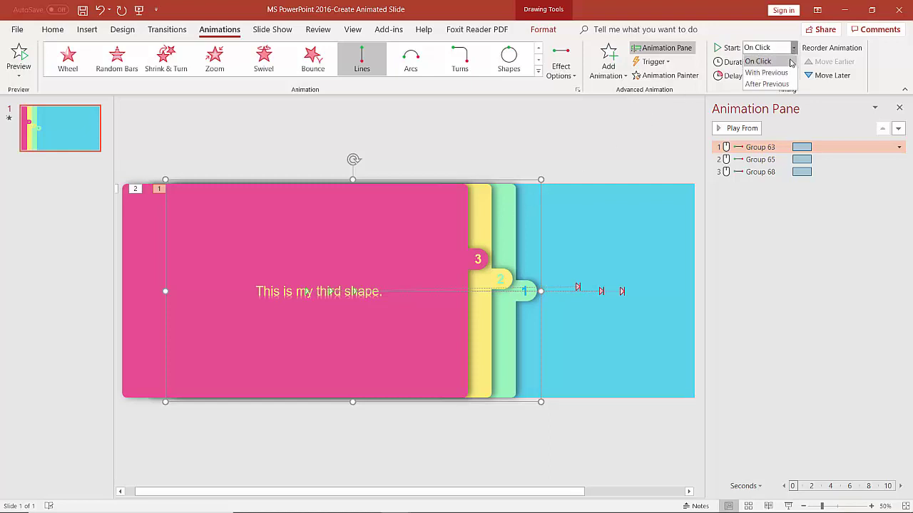
{"action": "left_click", "coordinate": [765, 84]}
Step: Set the yellow and pink panels' motion path animations to start After Previous as well, then clear the selection
{"action": "left_click", "coordinate": [478, 215]}
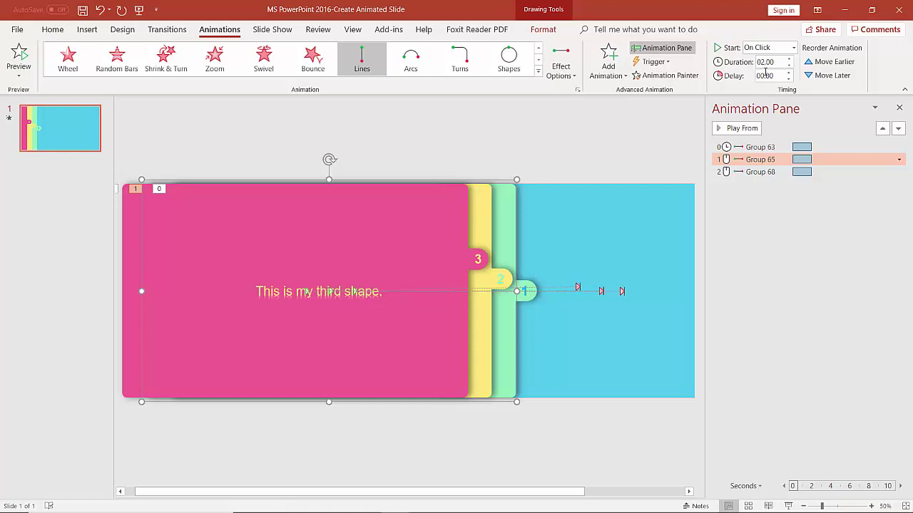
{"action": "left_click", "coordinate": [793, 48]}
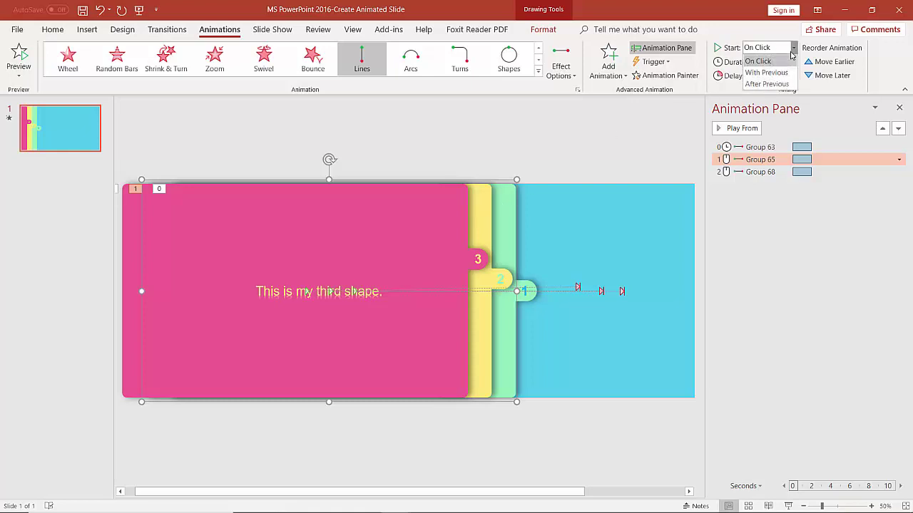
{"action": "left_click", "coordinate": [765, 85]}
{"action": "left_click", "coordinate": [423, 217]}
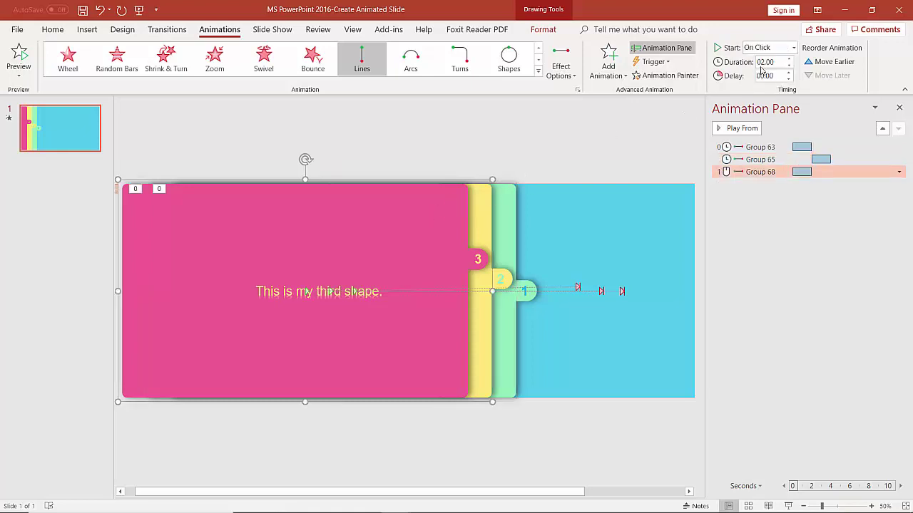
{"action": "left_click", "coordinate": [793, 48]}
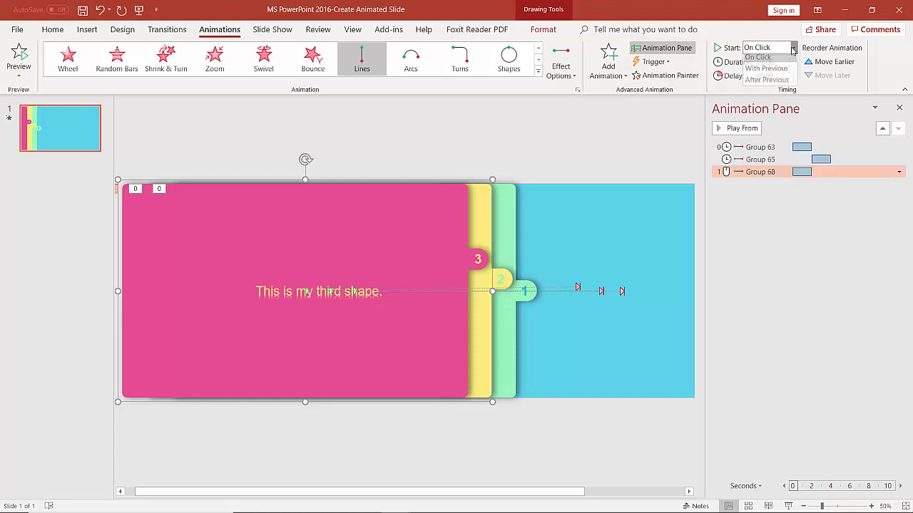
{"action": "left_click", "coordinate": [766, 85]}
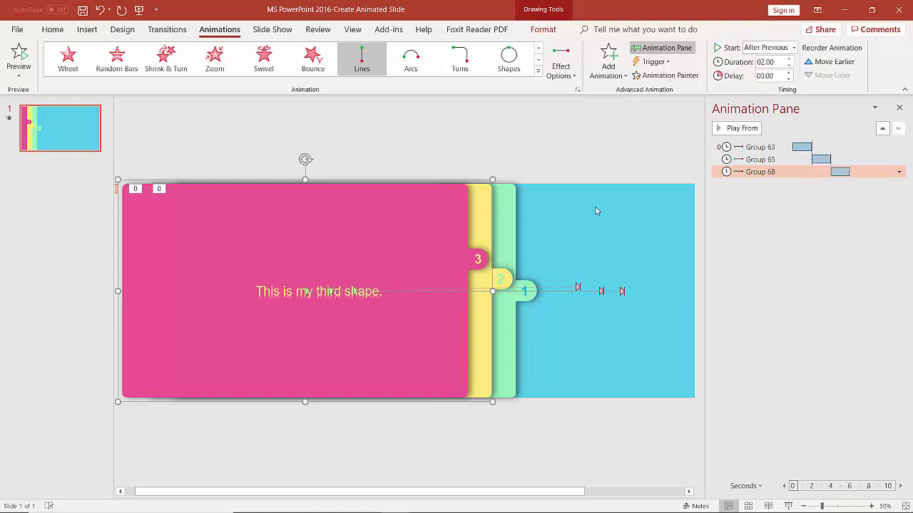
{"action": "left_click", "coordinate": [621, 143]}
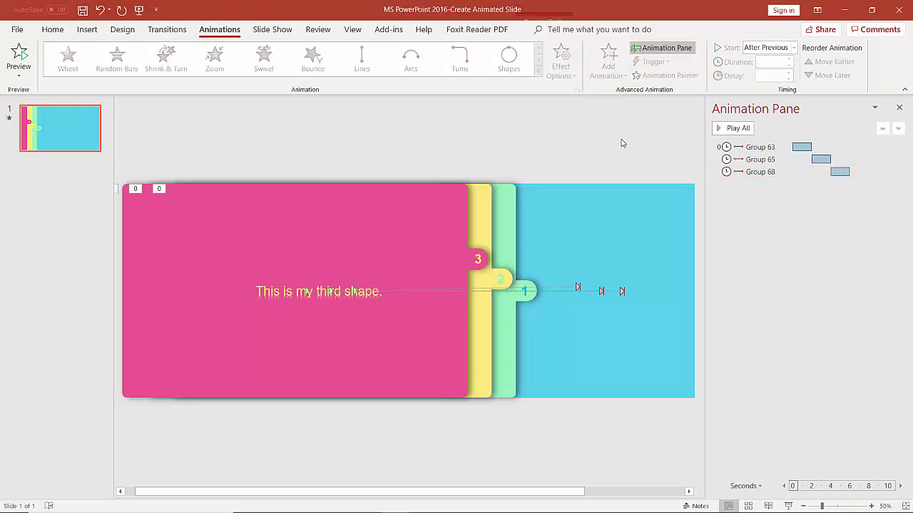
Step: Play the complete animation sequence of all three panels several times to check the movement
{"action": "left_click", "coordinate": [727, 129]}
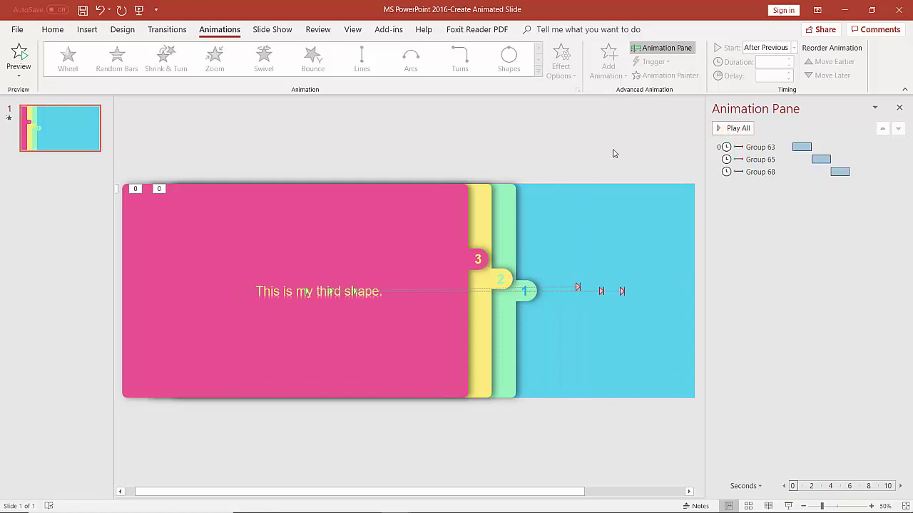
{"action": "left_click", "coordinate": [747, 128]}
{"action": "scroll", "coordinate": [602, 295], "scroll_direction": "right", "scroll_amount": 2}
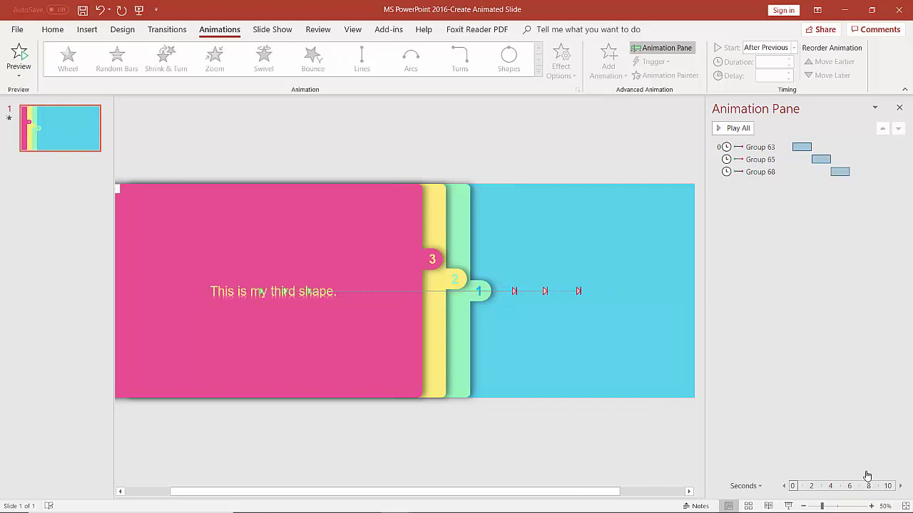
{"action": "left_click", "coordinate": [738, 129]}
Step: Open the commands for inserting new objects on the slide
{"action": "left_click", "coordinate": [87, 30]}
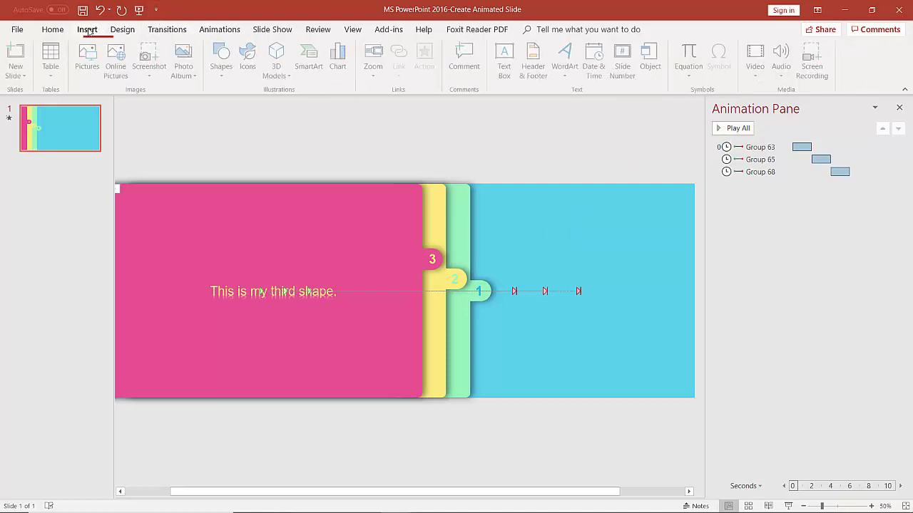